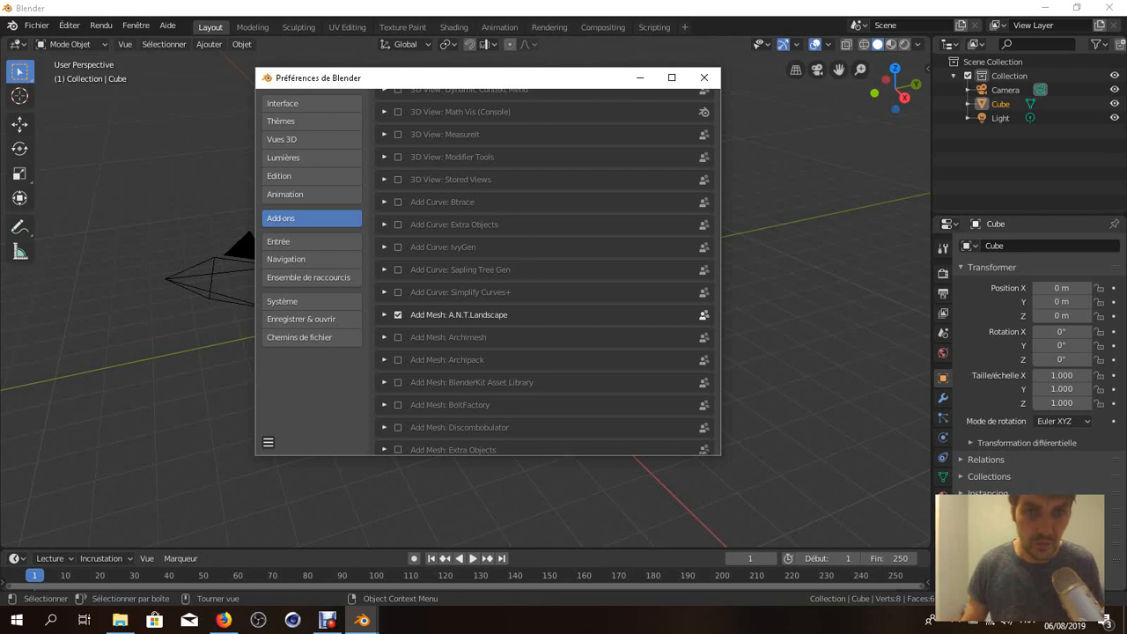
Close the preferences window and reopen it by searching the operators for "préférences" and running Afficher préférences.
left_click_drag(440, 77, 381, 121)
left_click(646, 120)
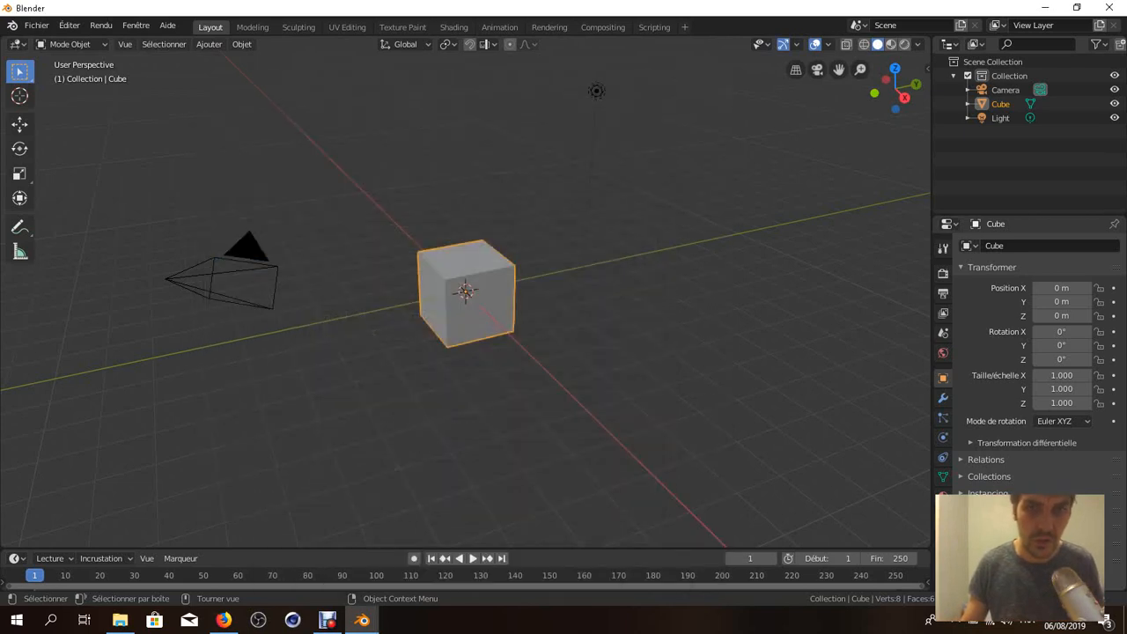
key("F3")
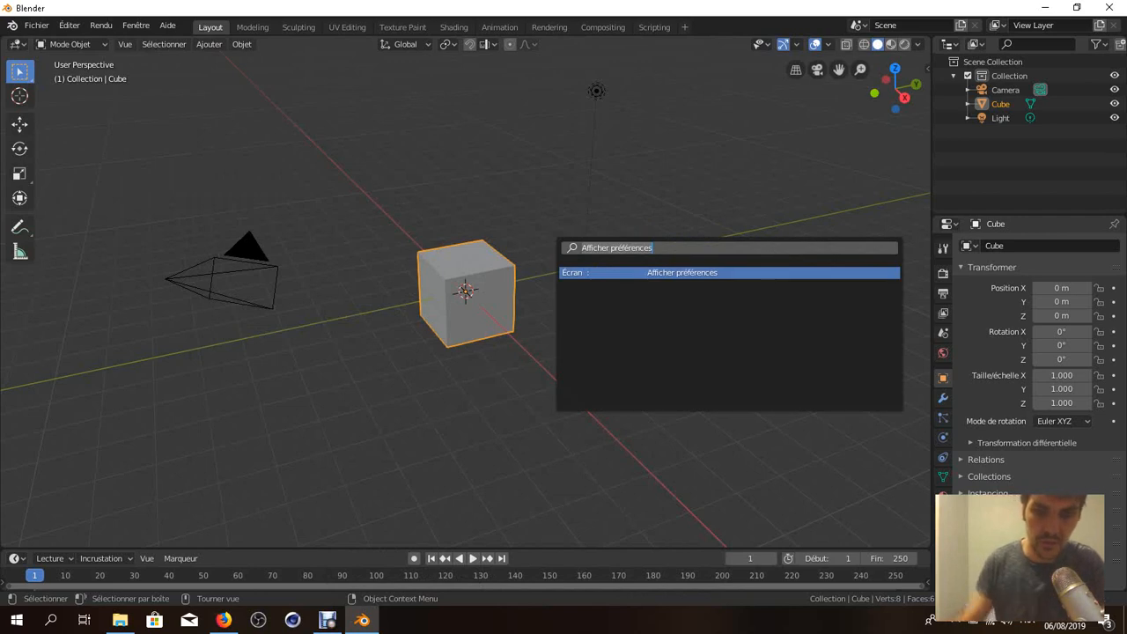
key("BackSpace")
type("préfé")
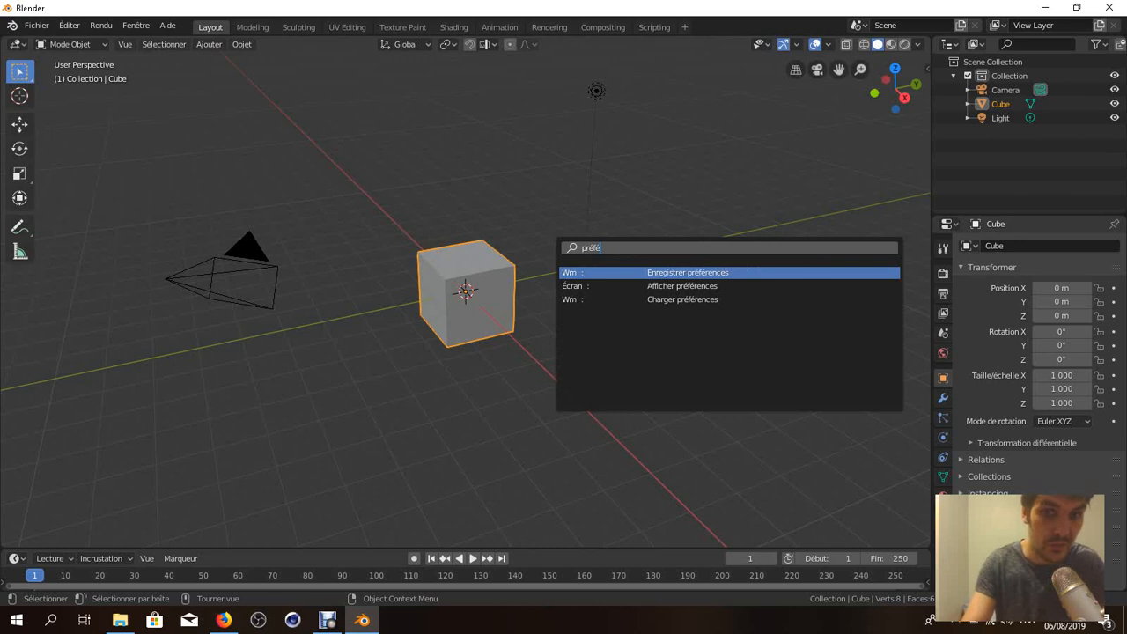
key("BackSpace")
key("BackSpace")
key("BackSpace")
type("efe")
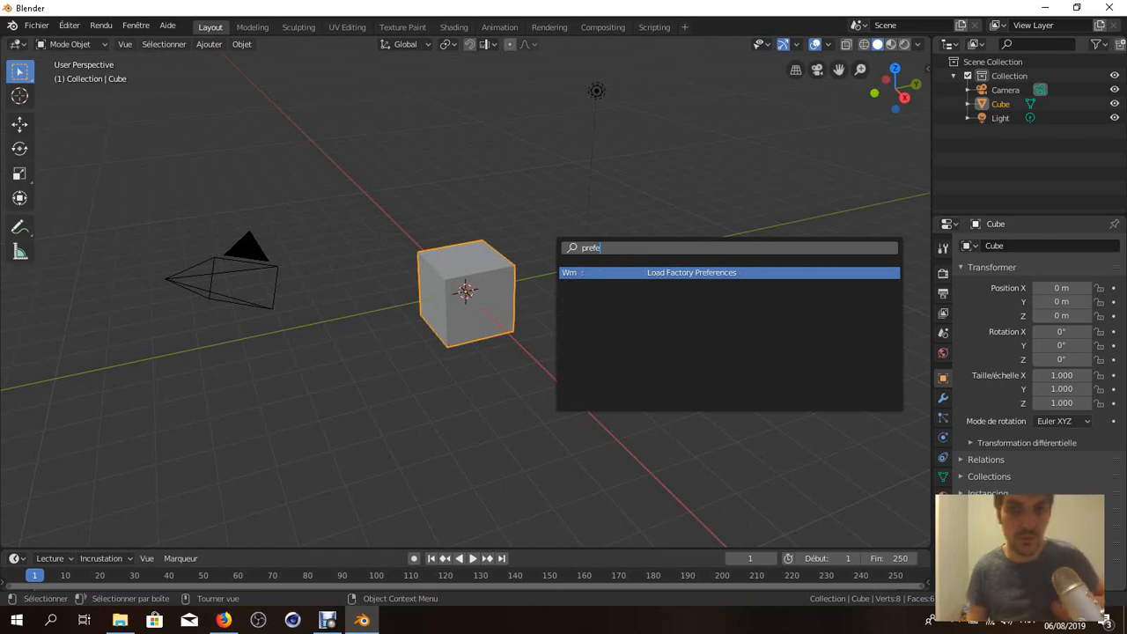
key("BackSpace")
key("BackSpace")
key("BackSpace")
key("BackSpace")
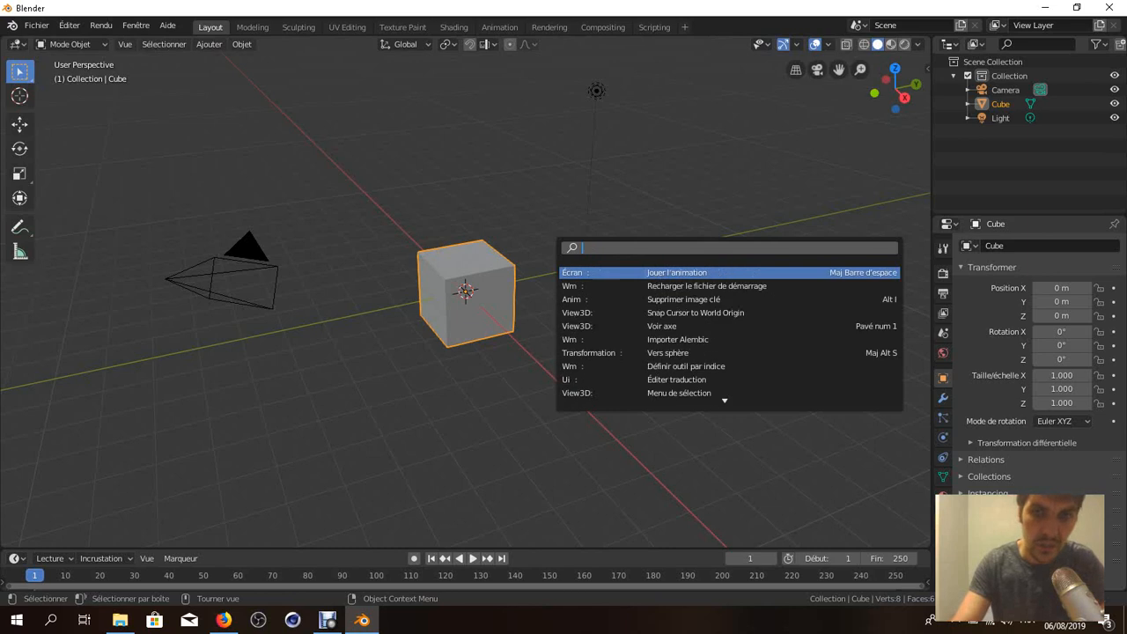
type("réfenre")
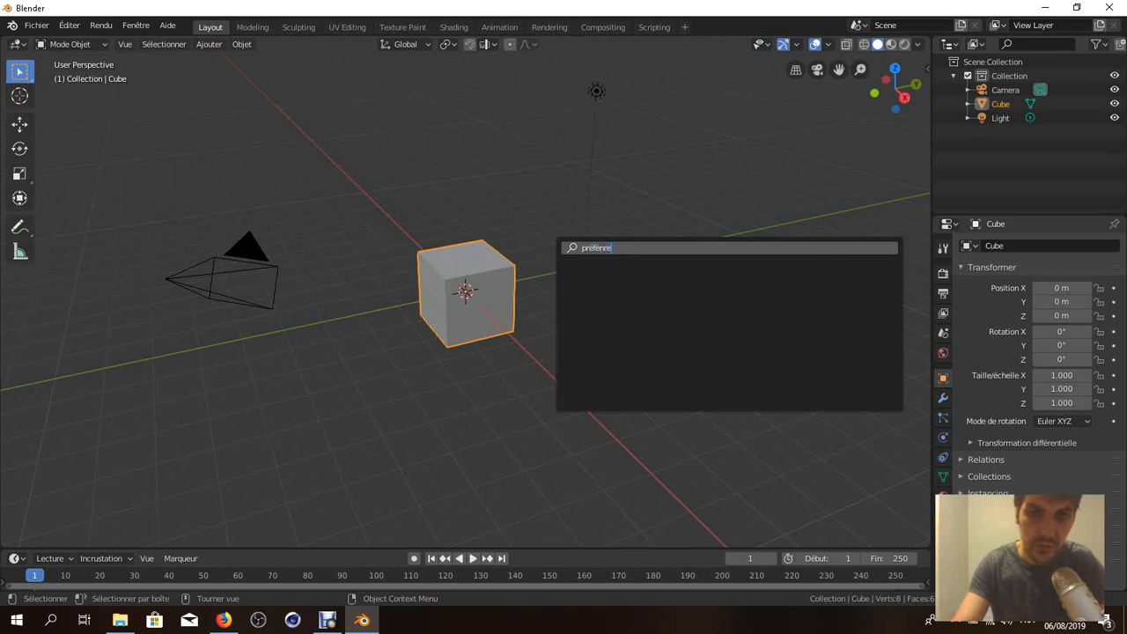
key("BackSpace")
key("BackSpace")
key("BackSpace")
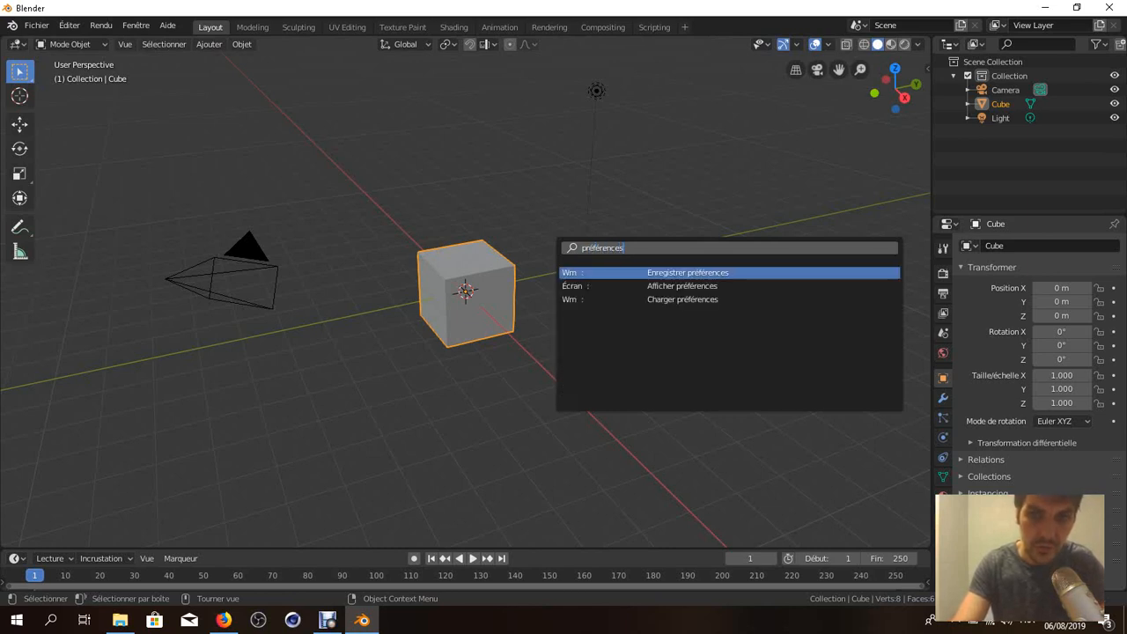
key("Down")
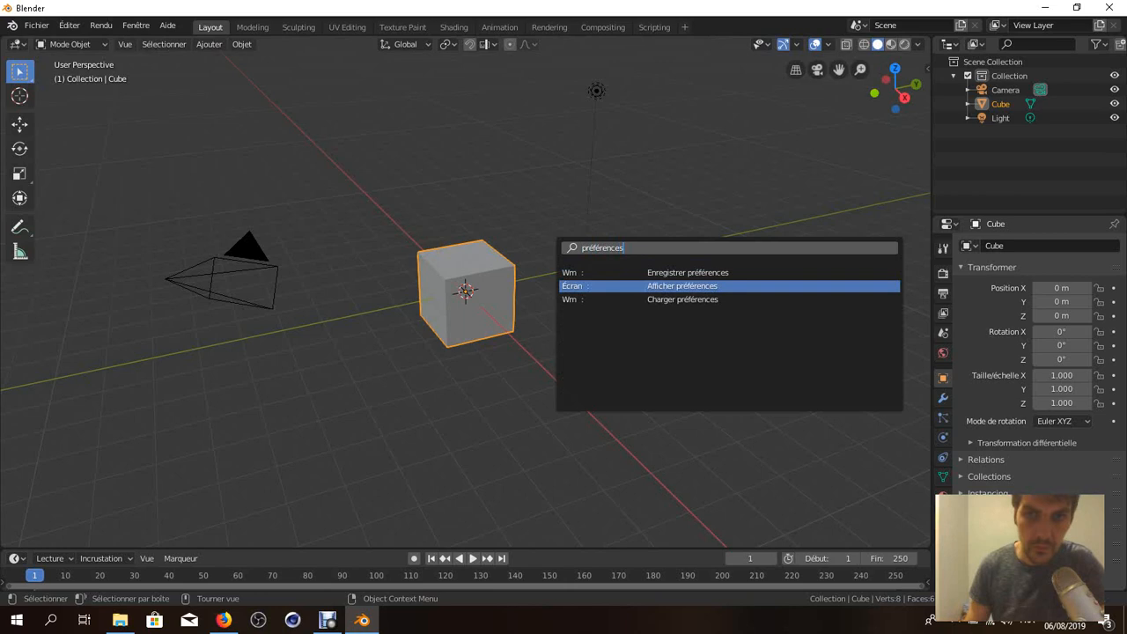
key("Return")
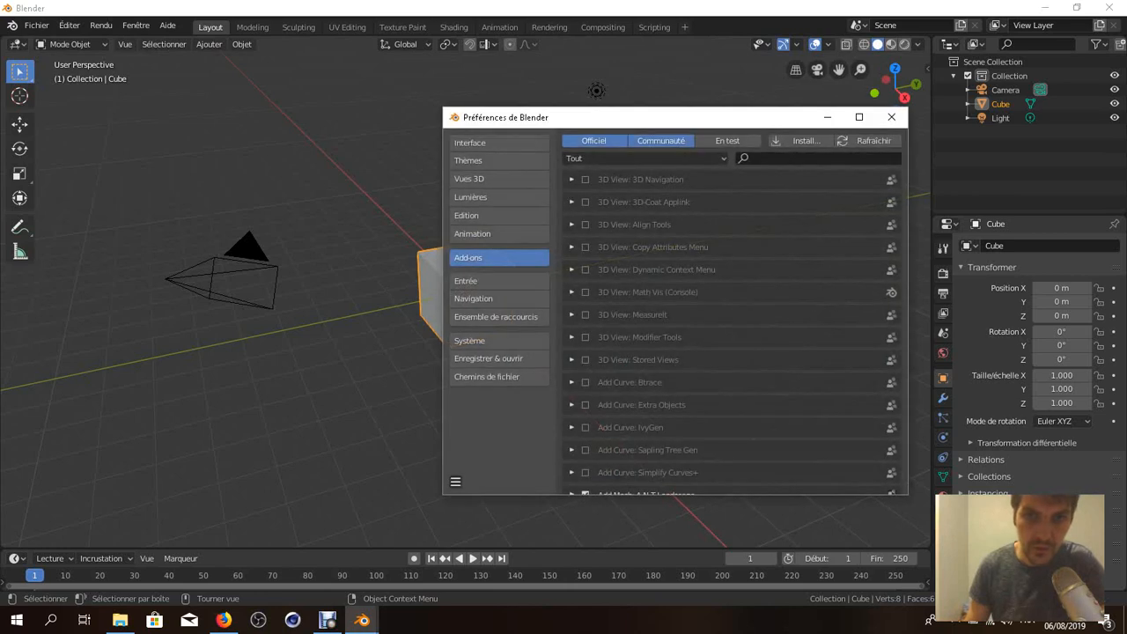
Check that the Add Mesh: A.N.T.Landscape add-on is enabled, review its details, and close the preferences.
scroll(731, 312, "down", 5)
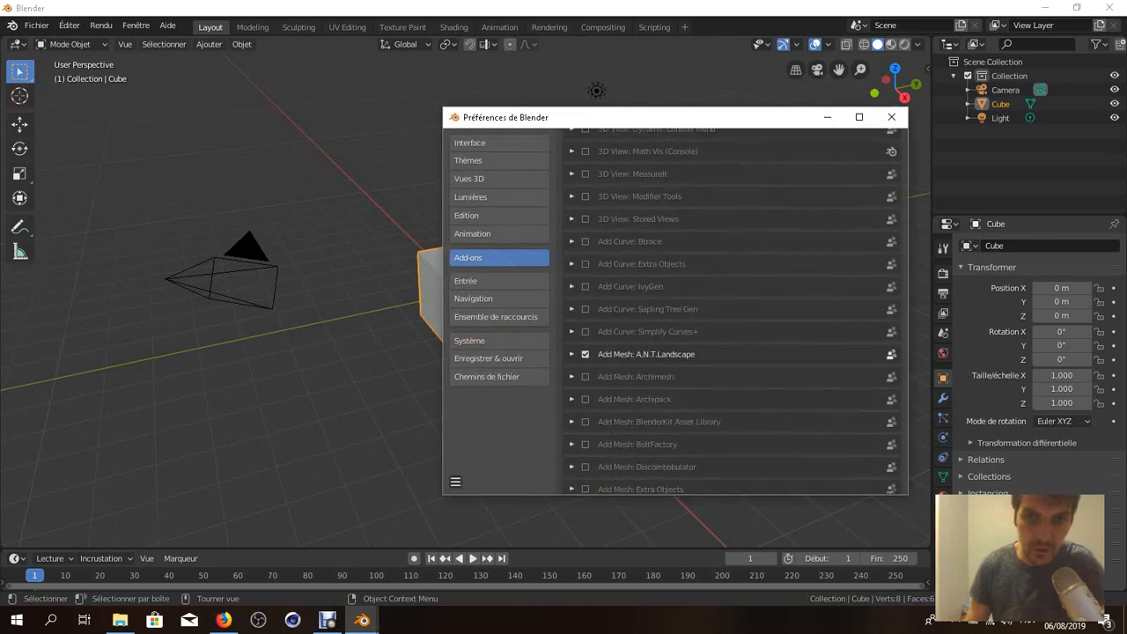
left_click(571, 354)
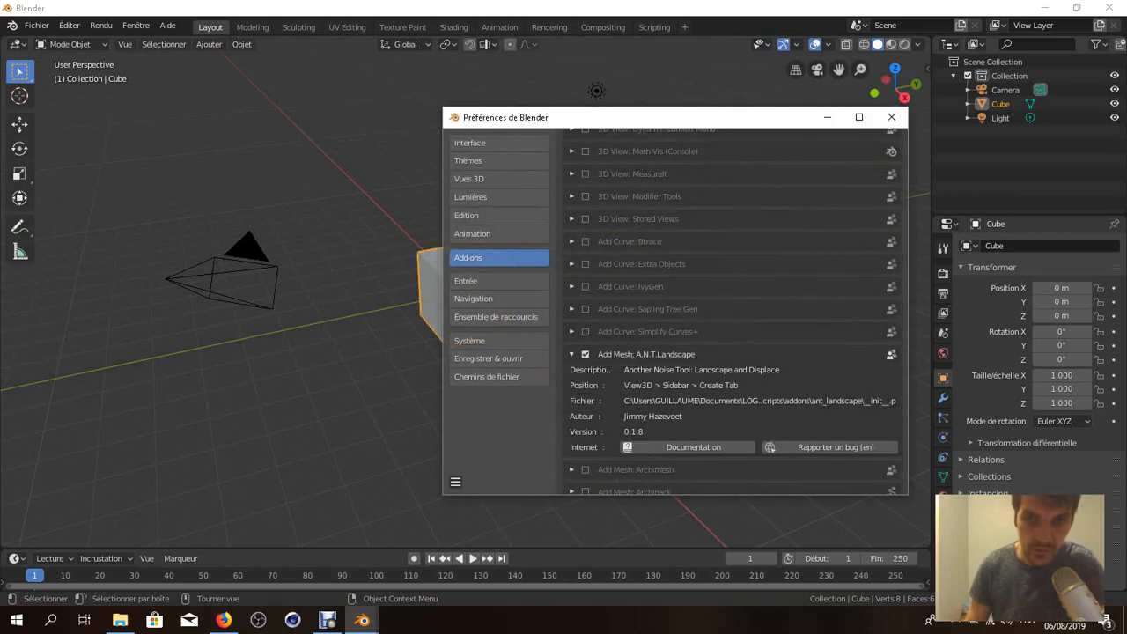
left_click(571, 354)
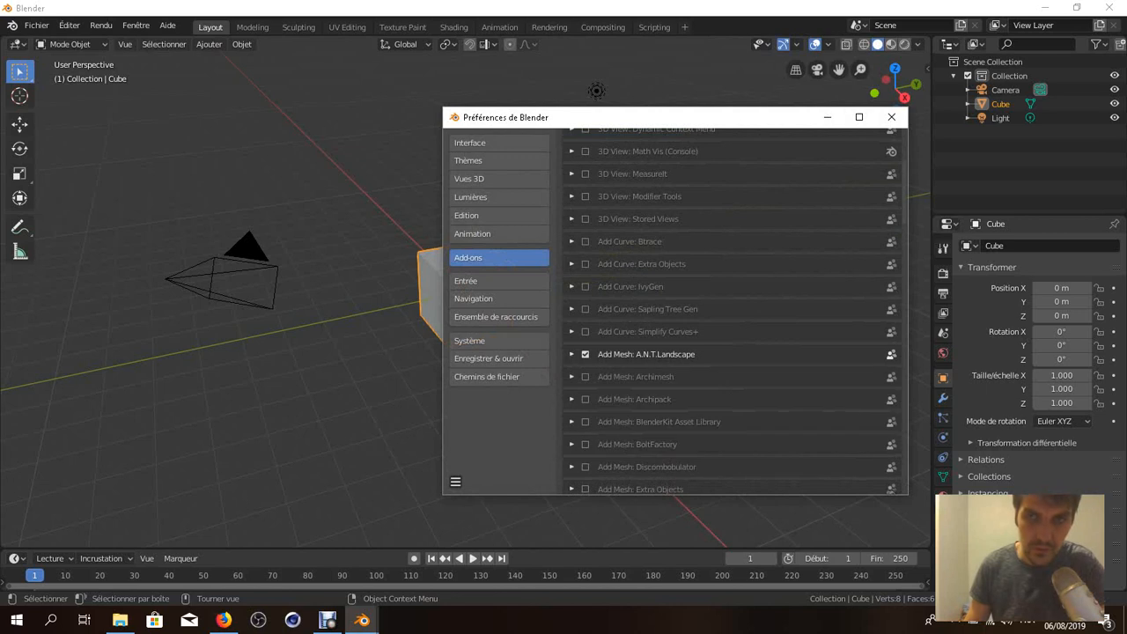
left_click(891, 117)
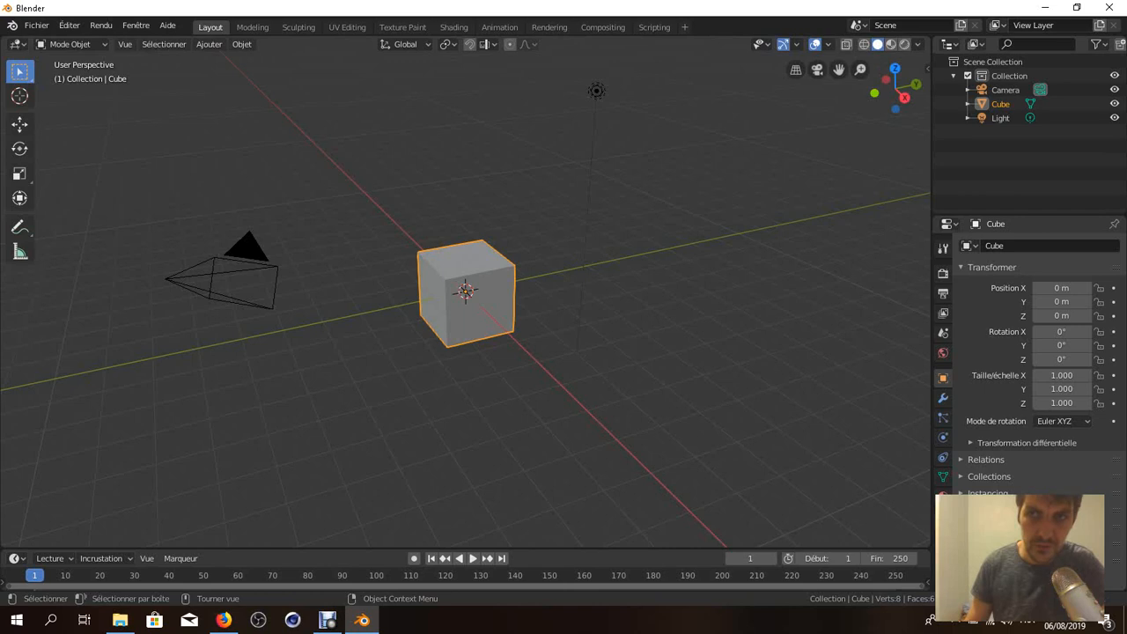
Deselect all objects and display the Landscape Tools from the Create category in the 3D view sidebar.
key("alt+a")
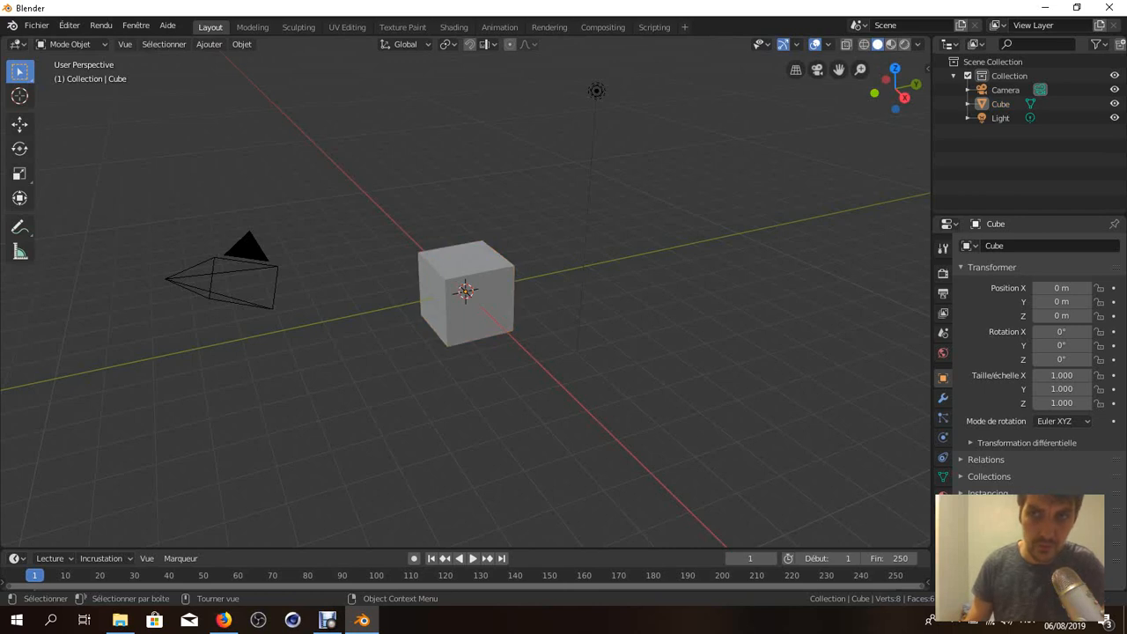
key("n")
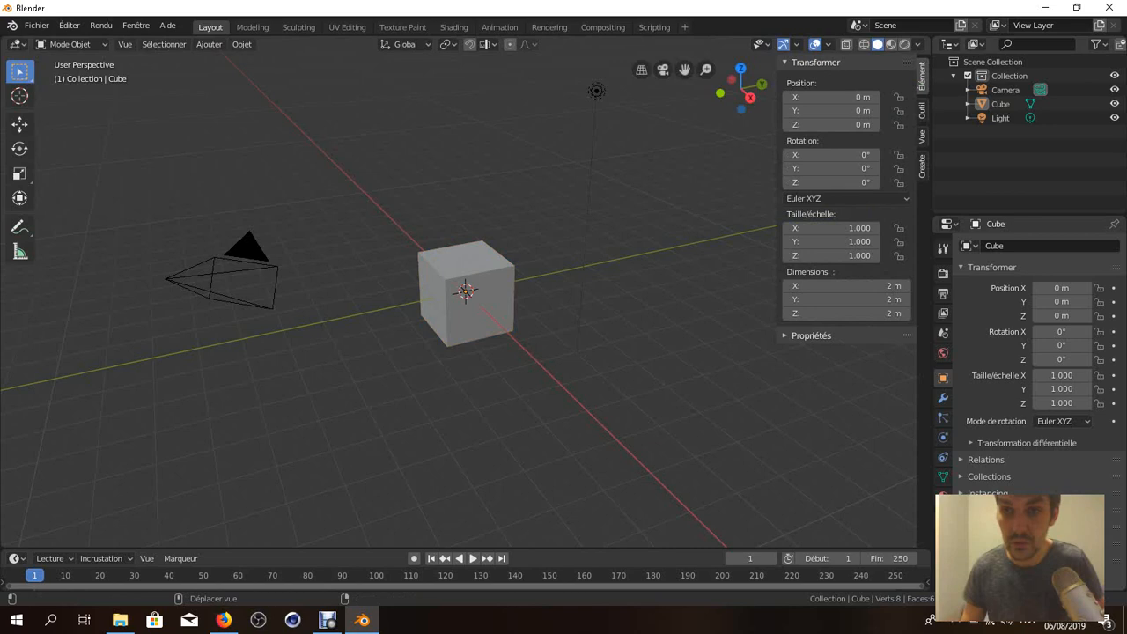
left_click(921, 165)
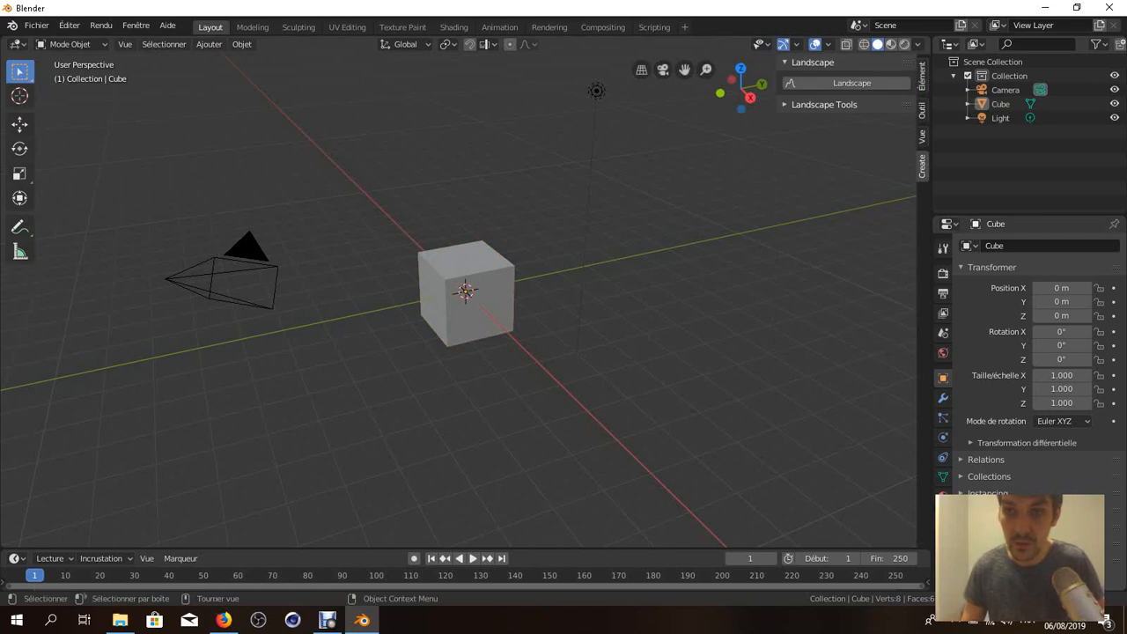
left_click(785, 105)
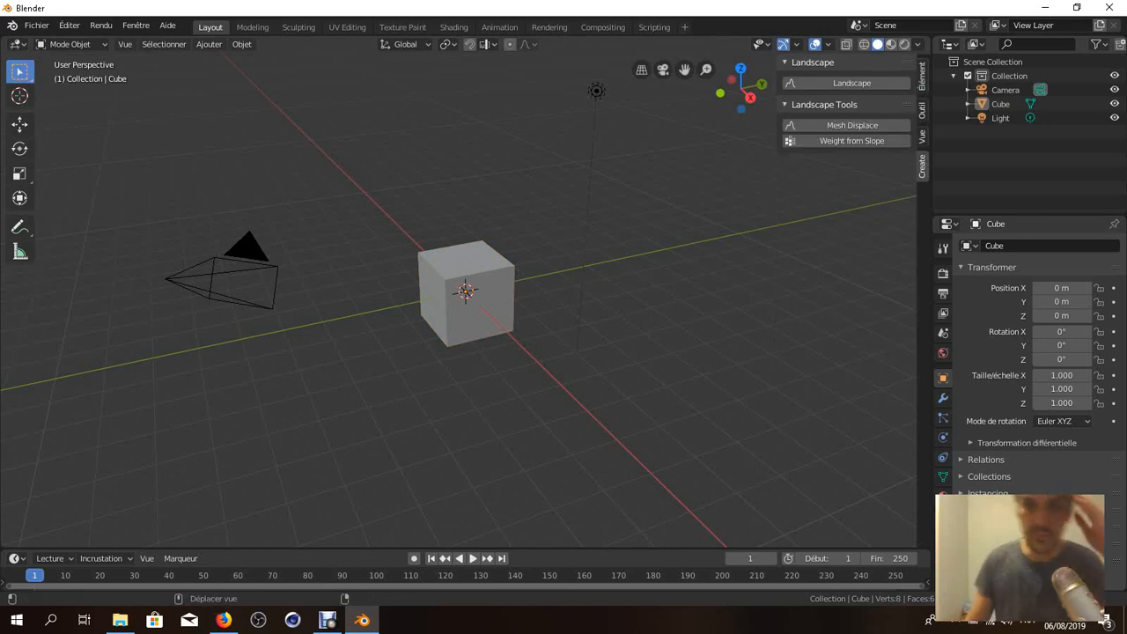
Try Mesh Displace on the default cube and delete the cube from the scene.
left_click(845, 126)
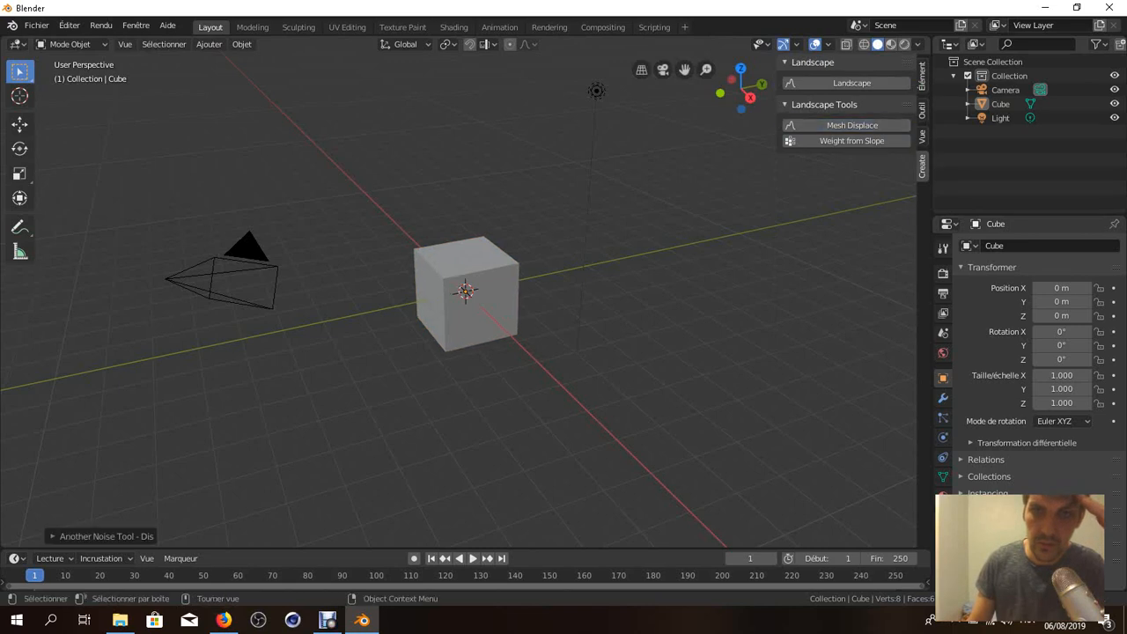
left_click(471, 303)
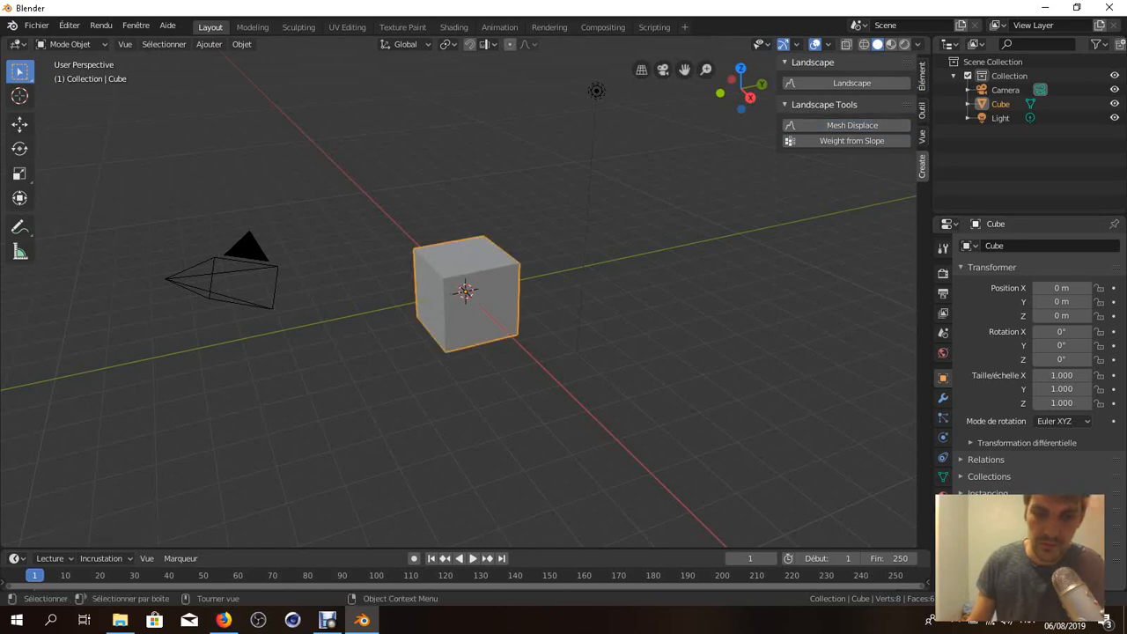
key("x")
left_click(464, 272)
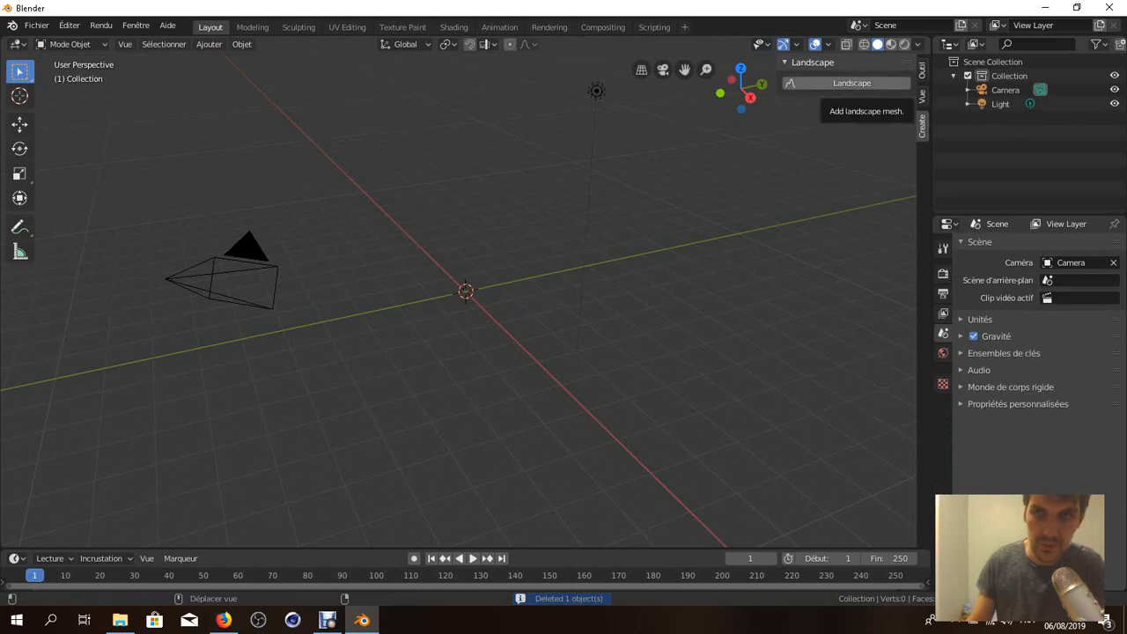
Add a landscape mesh with the default A.N.T.Landscape settings and inspect its relief up close.
left_click(849, 83)
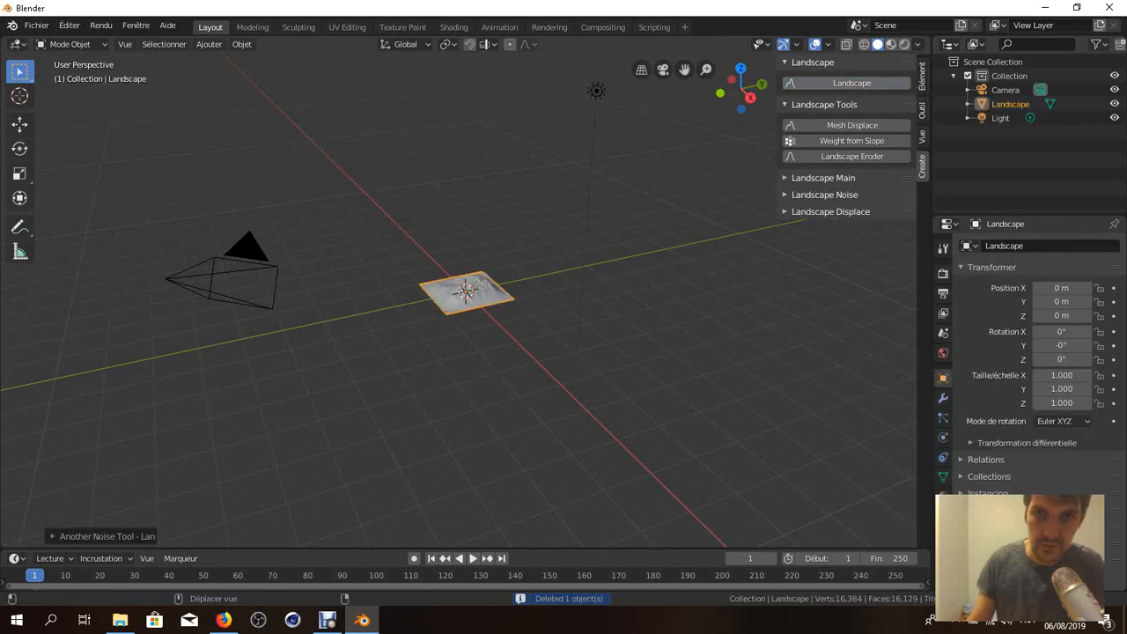
scroll(528, 308, "up", 8)
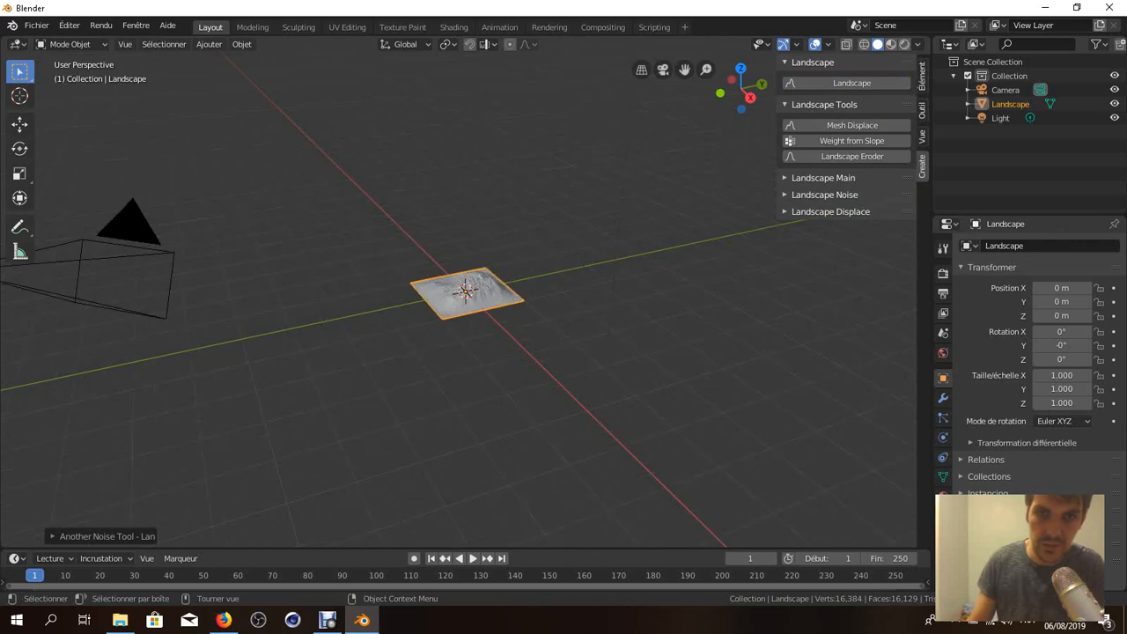
middle_click_drag(528, 308, 634, 301)
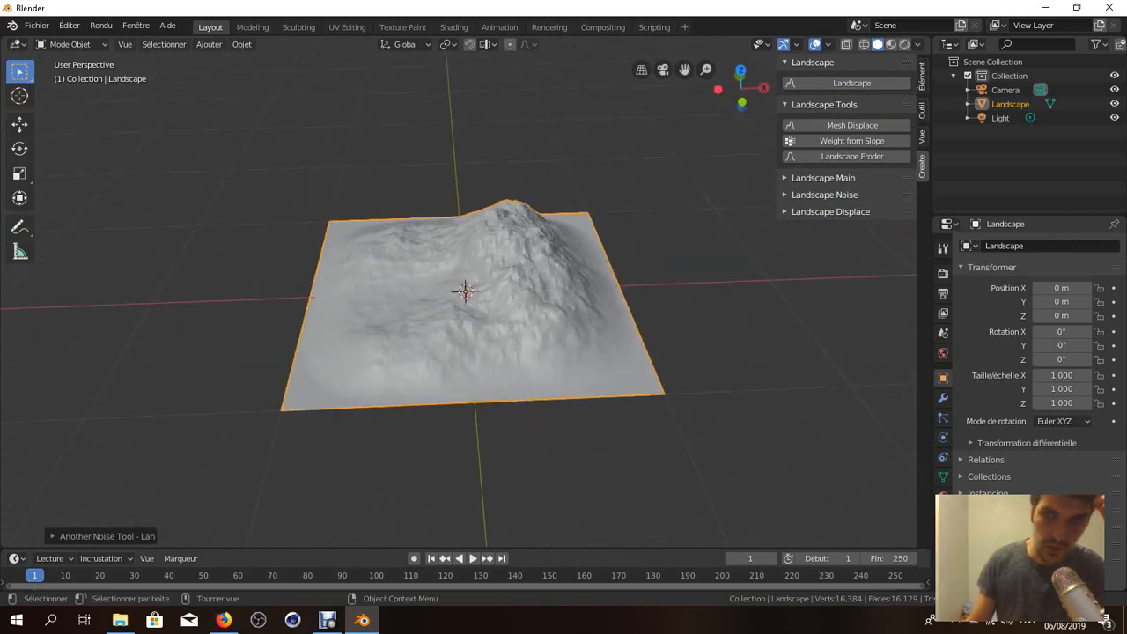
key("shift")
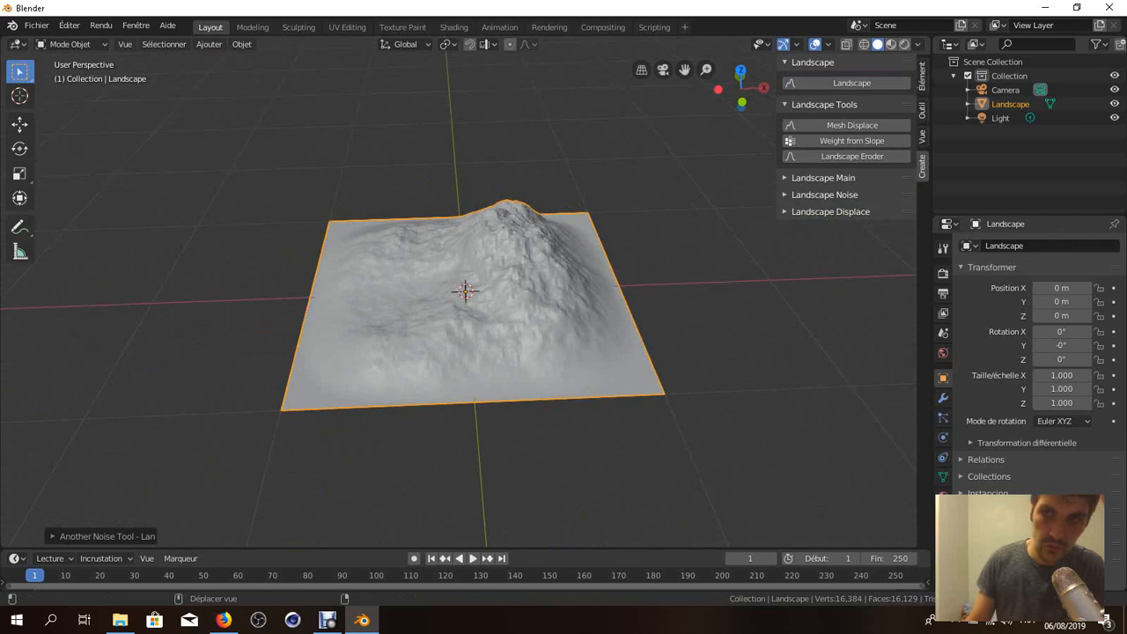
Examine the Landscape Main and Landscape Noise settings of the new terrain.
left_click(823, 178)
left_click(822, 177)
left_click(824, 195)
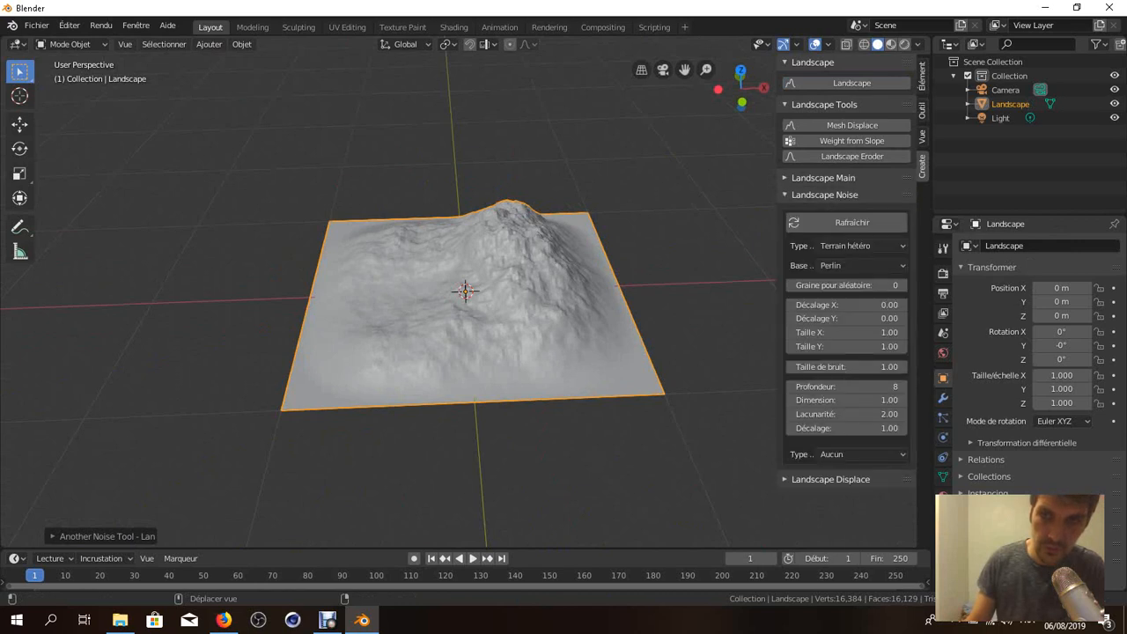
left_click(824, 194)
left_click(822, 178)
left_click(822, 178)
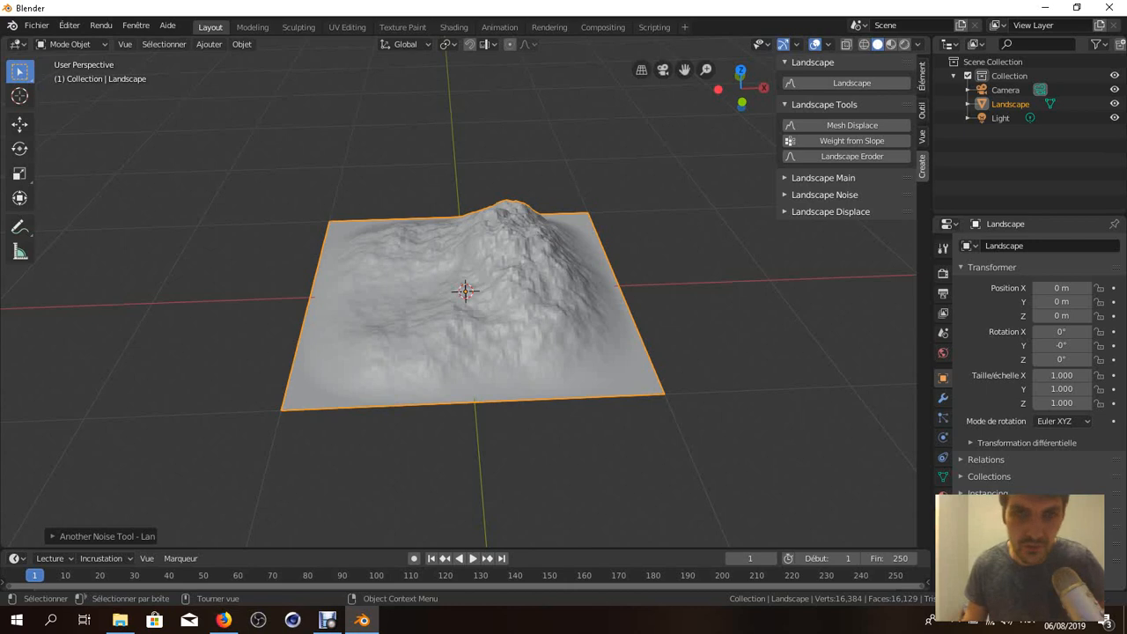
Try Mesh Displace on the landscape several times in a row.
mouse_move(493, 352)
middle_mouse_down()
mouse_move(589, 363)
mouse_move(475, 352)
middle_mouse_up()
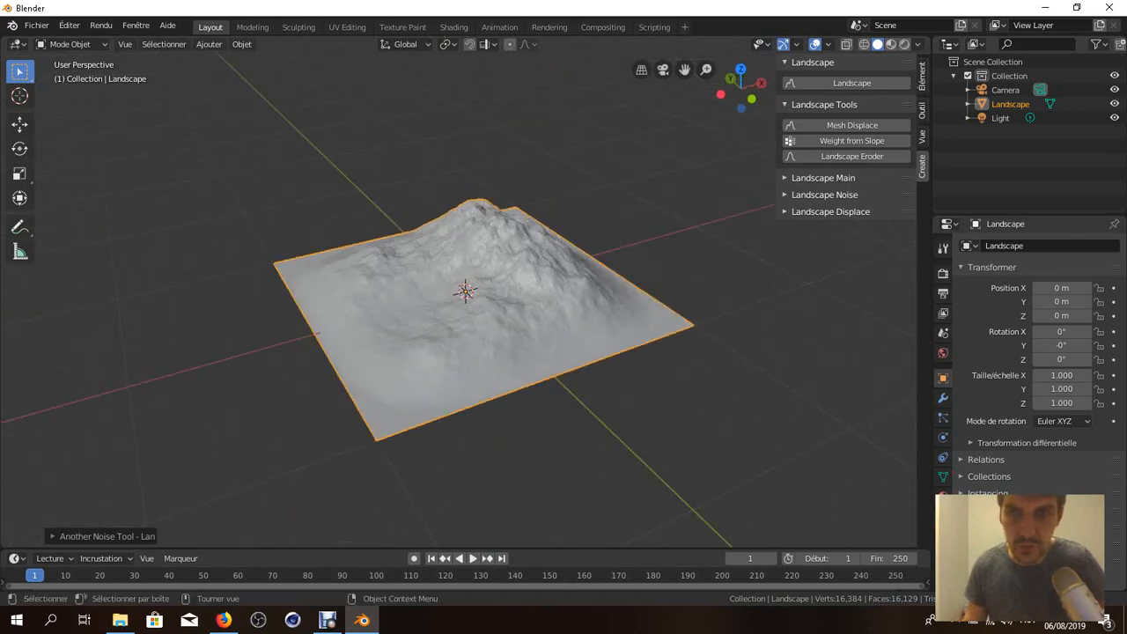
left_click(851, 126)
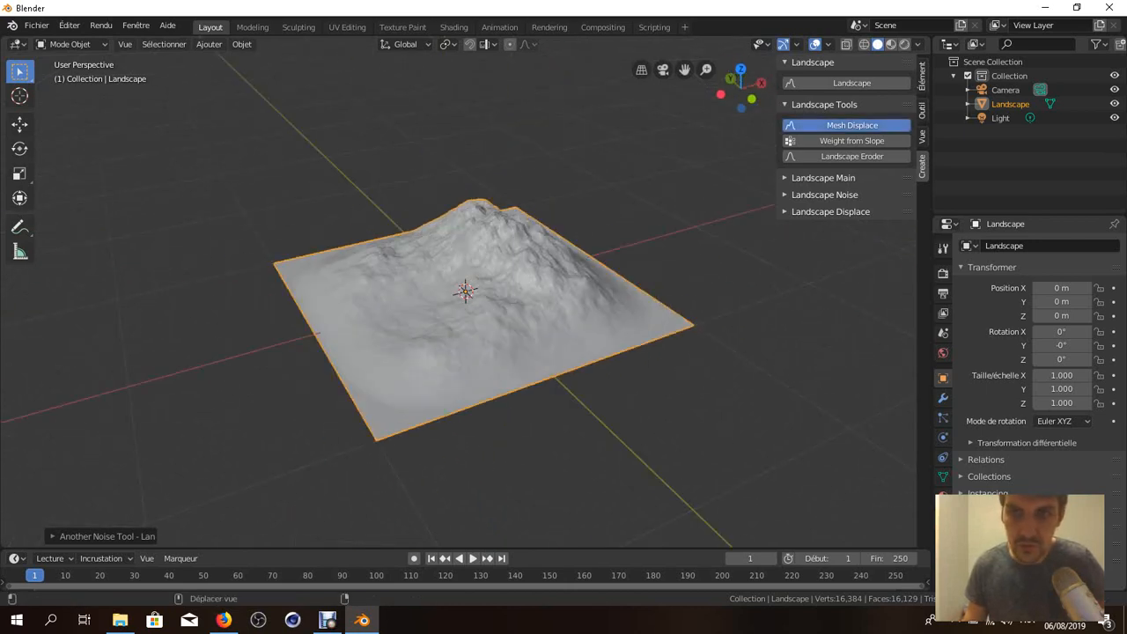
left_click(851, 126)
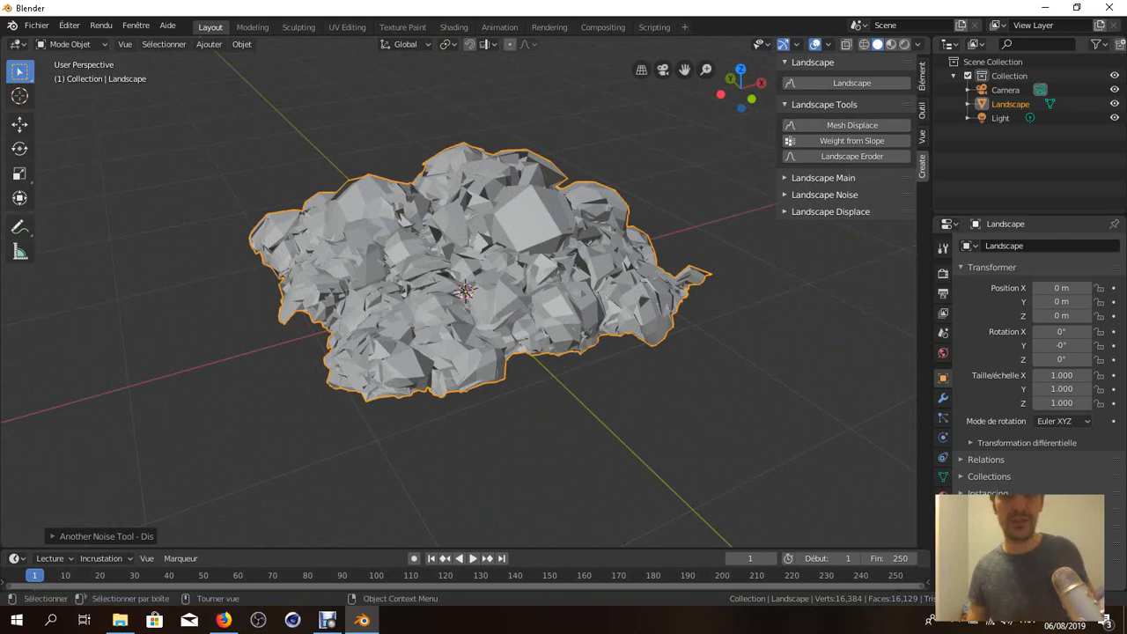
left_click(845, 125)
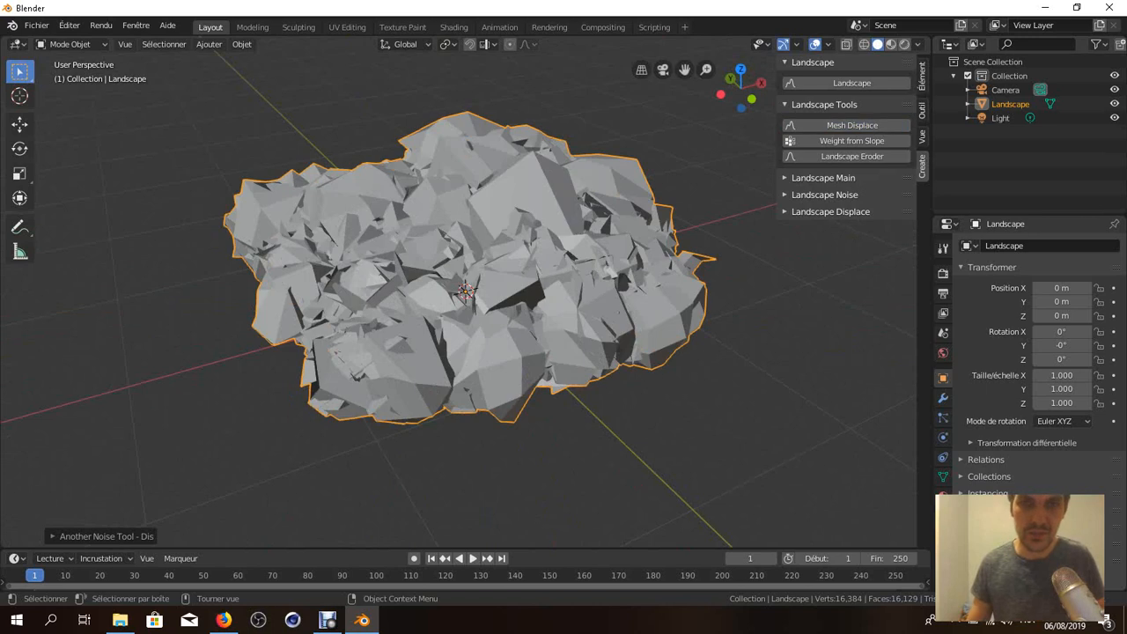
Undo the Mesh Displace operations on the landscape.
middle_click_drag(616, 281, 307, 304)
key("ctrl+z")
key("ctrl+z")
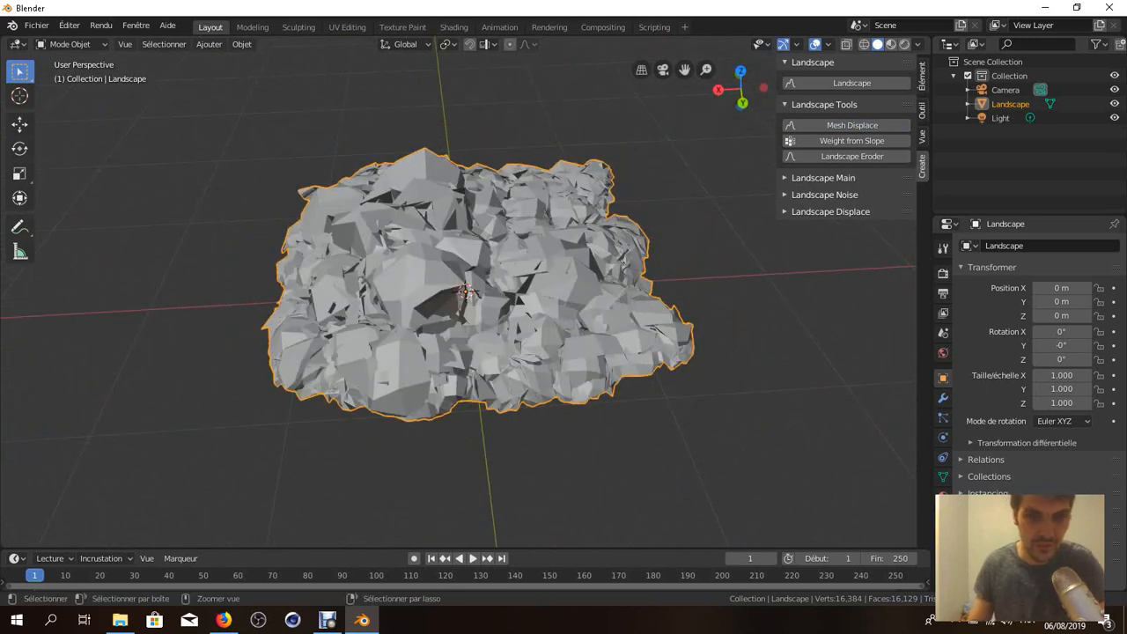
key("ctrl+z")
Erode the landscape with Landscape Eroder at its default settings and inspect the mountain slopes.
middle_click_drag(440, 299, 308, 286)
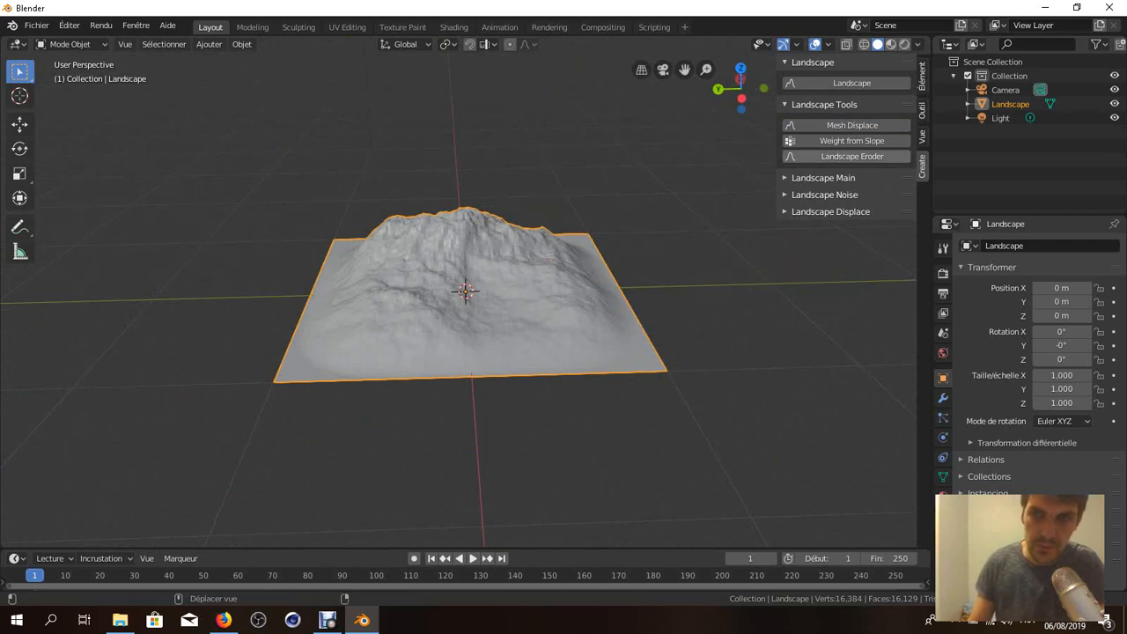
scroll(464, 299, "up", 5)
middle_click_drag(492, 290, 424, 328)
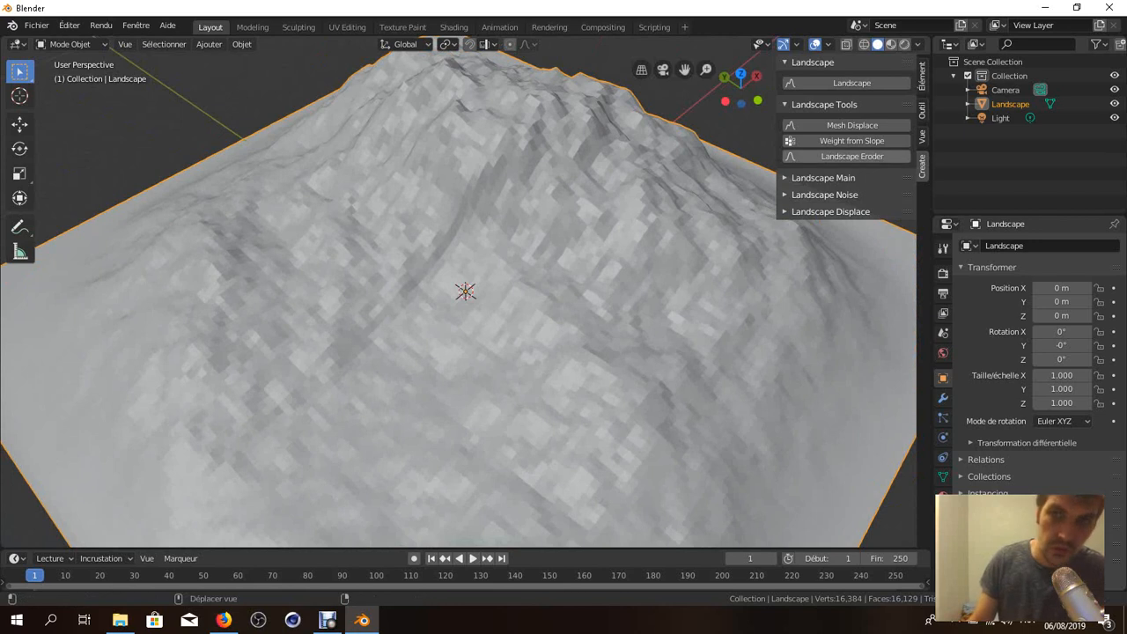
left_click(851, 156)
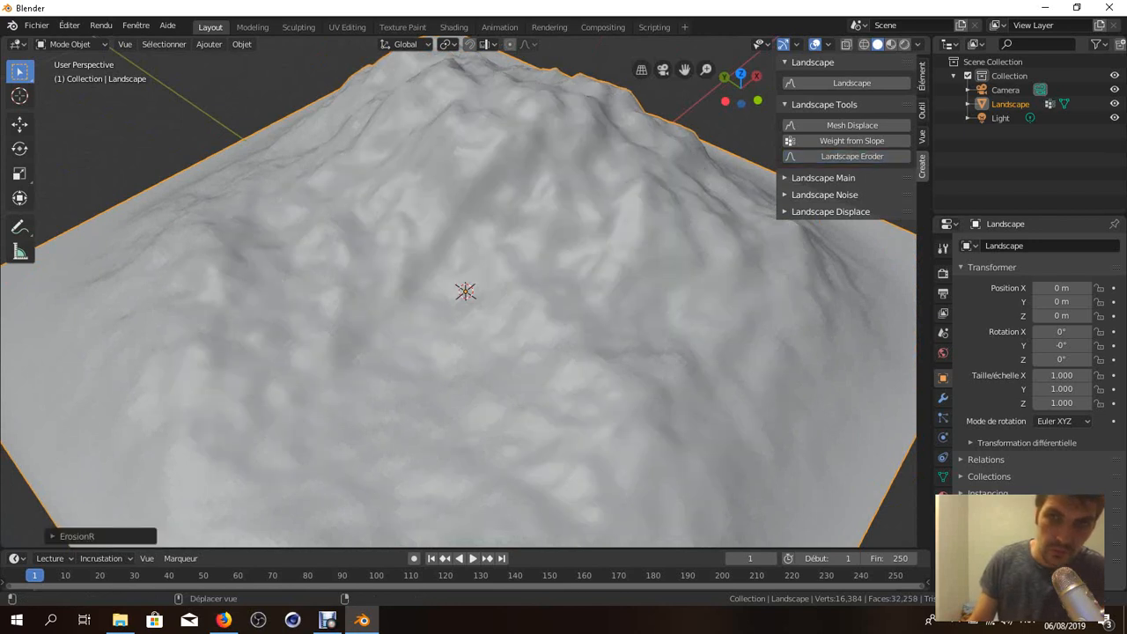
middle_click_drag(440, 317, 524, 324)
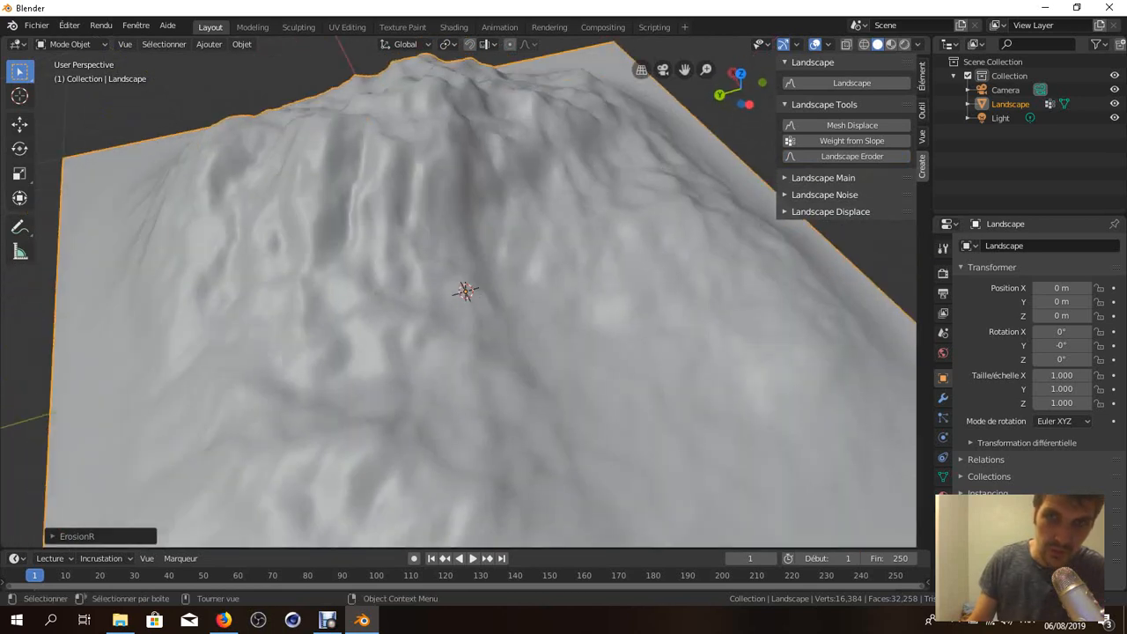
Undo the last erosion of the landscape and inspect its uneroded slopes up close.
key("ctrl+z")
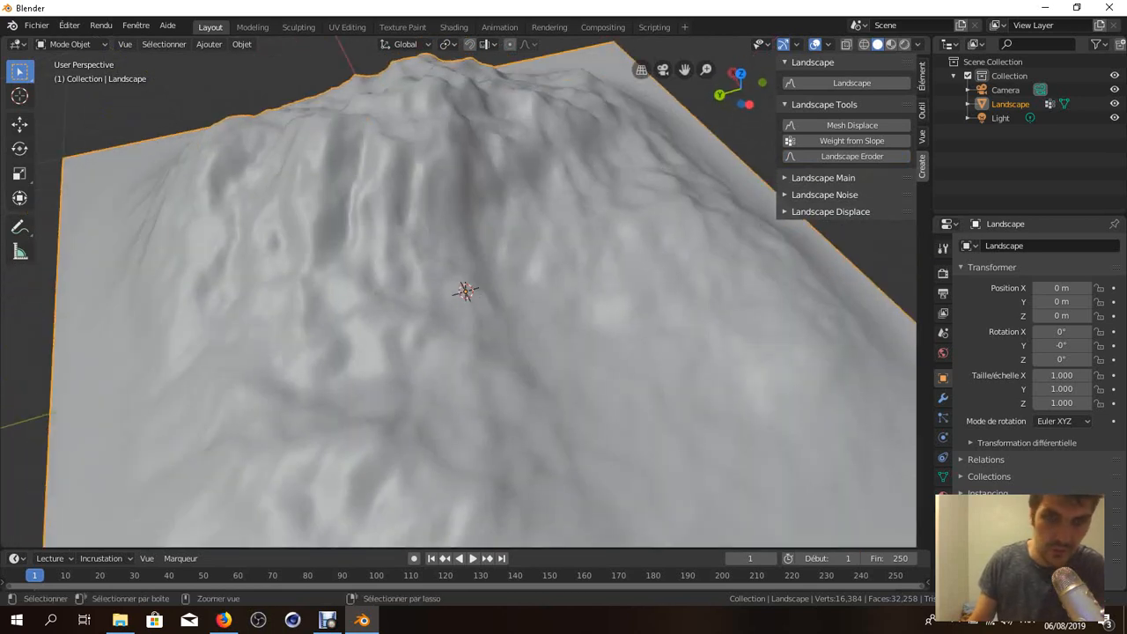
key("ctrl+z")
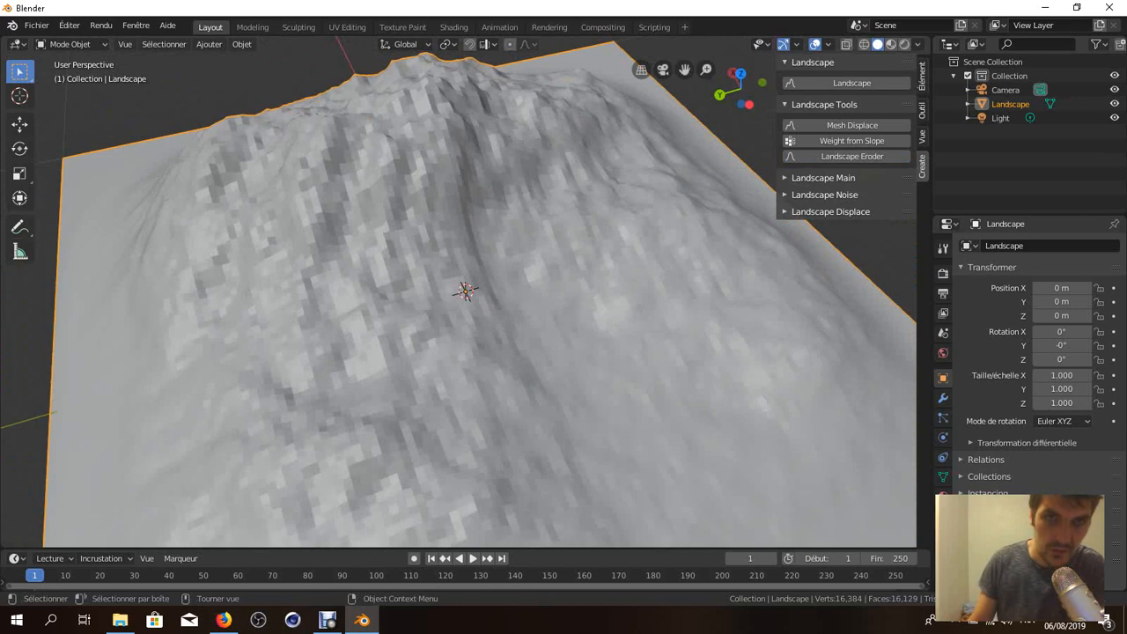
scroll(465, 292, "up", 4)
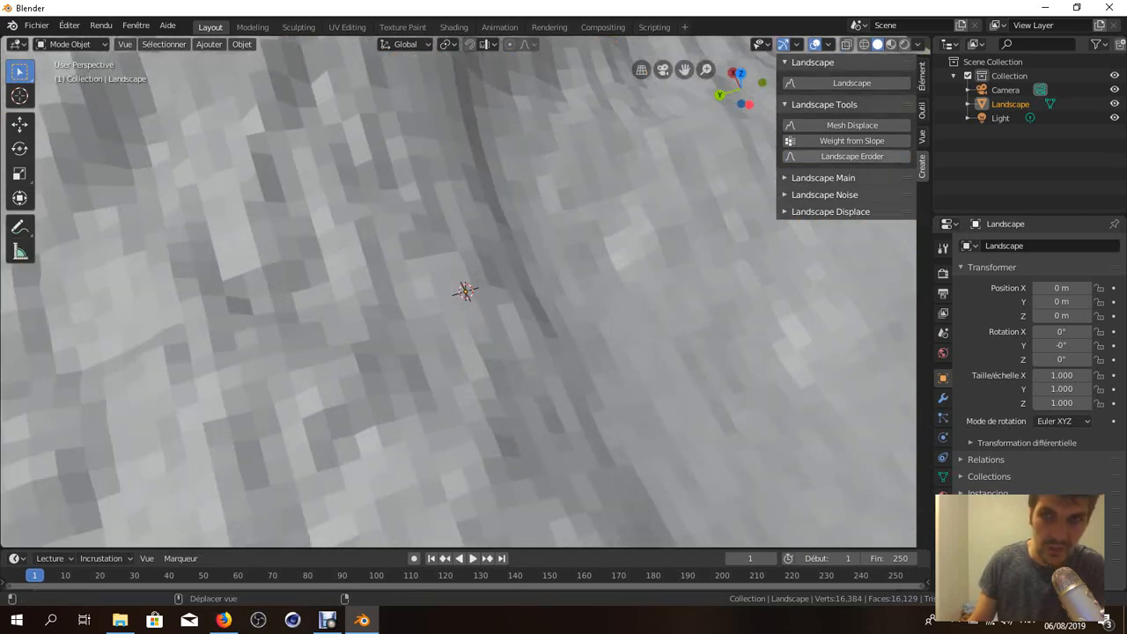
Erode the landscape again with Landscape Eroder at its default settings and inspect the slopes from other angles.
left_click(851, 156)
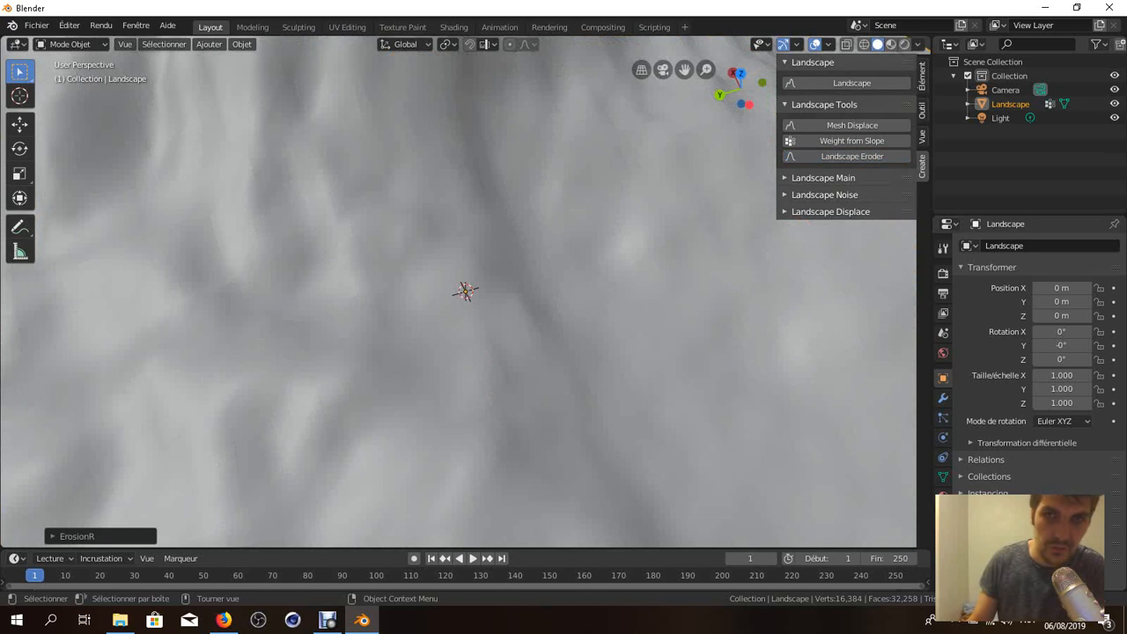
scroll(464, 292, "down", 5)
middle_click_drag(465, 292, 525, 285)
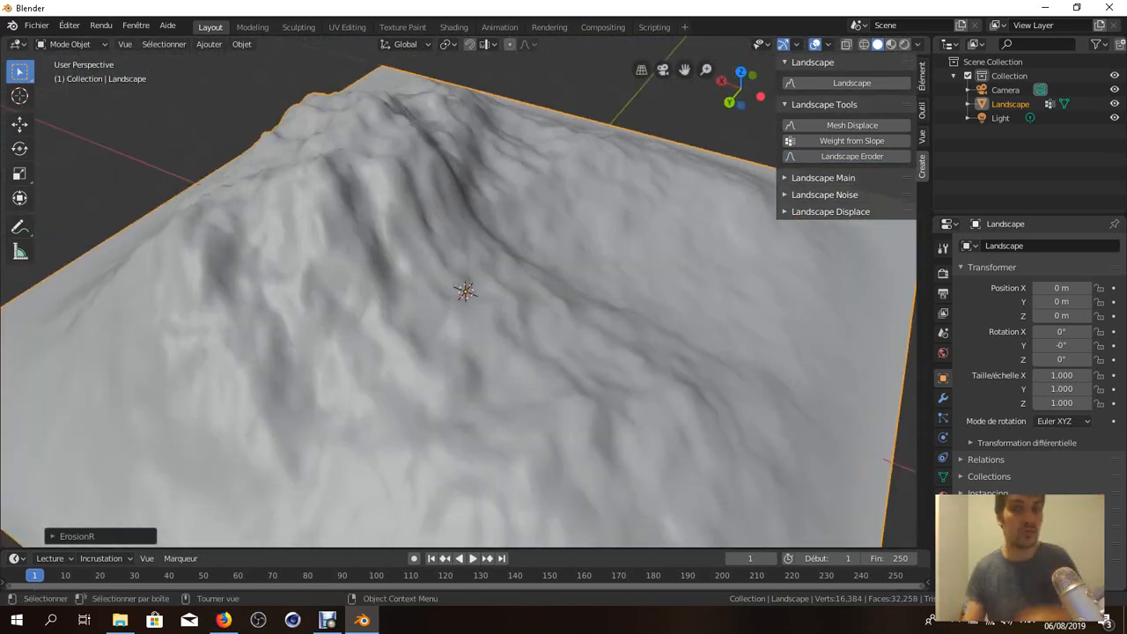
middle_click_drag(492, 300, 740, 273)
Show the Landscape Main settings and move the landscape off the origin to about X 0.26 m, Y 1.57 m, Z -0.015 m.
left_click(822, 177)
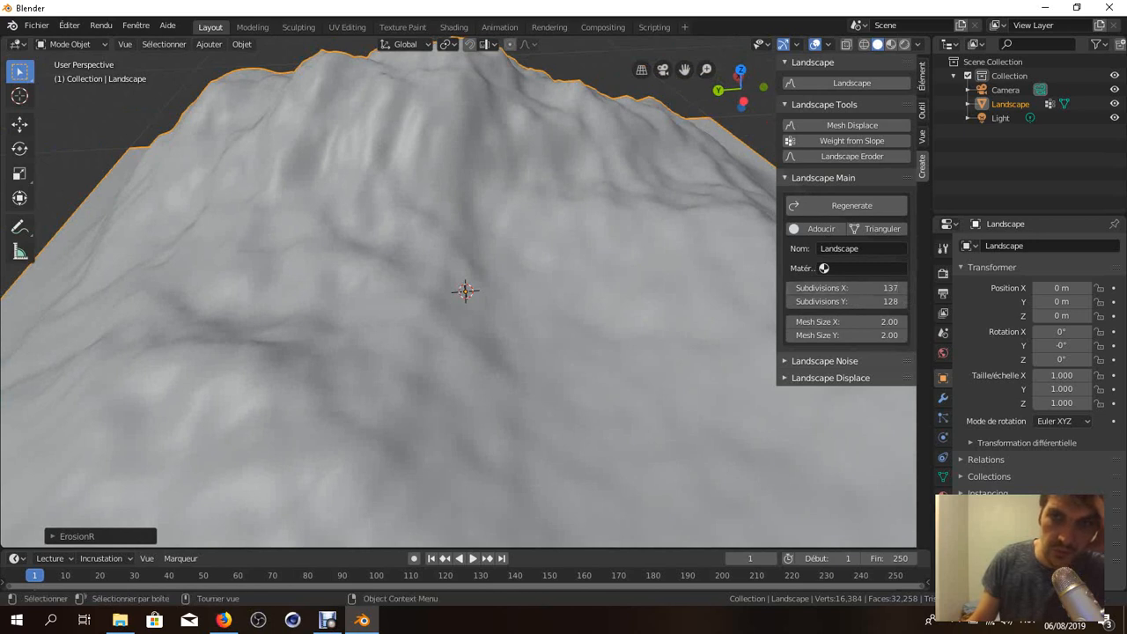
scroll(387, 308, "down", 6)
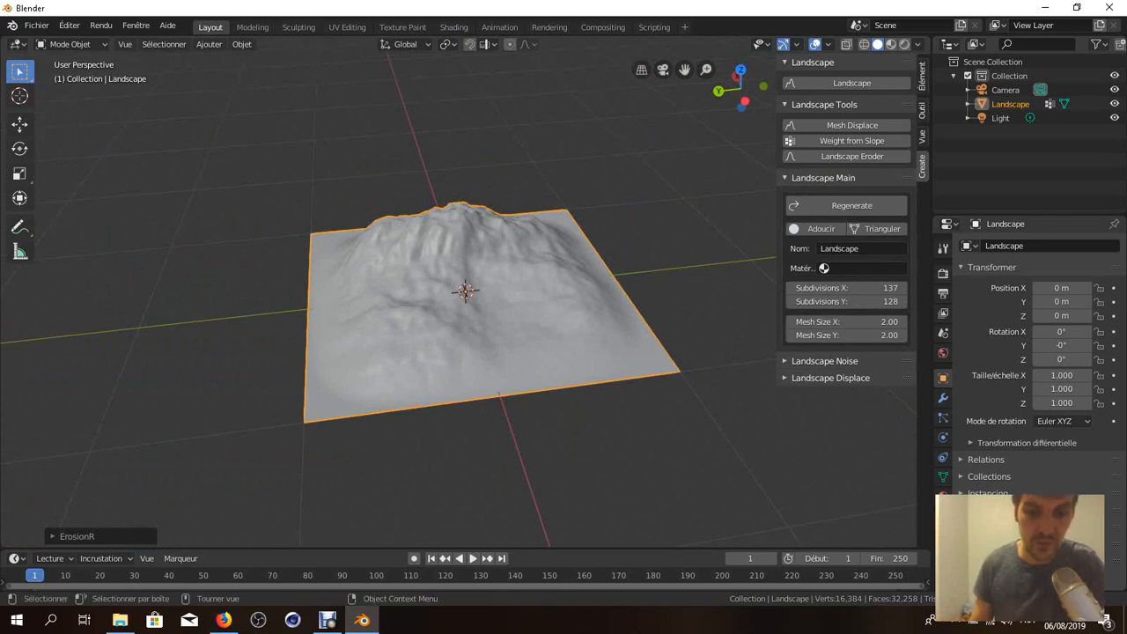
key("g")
key("Return")
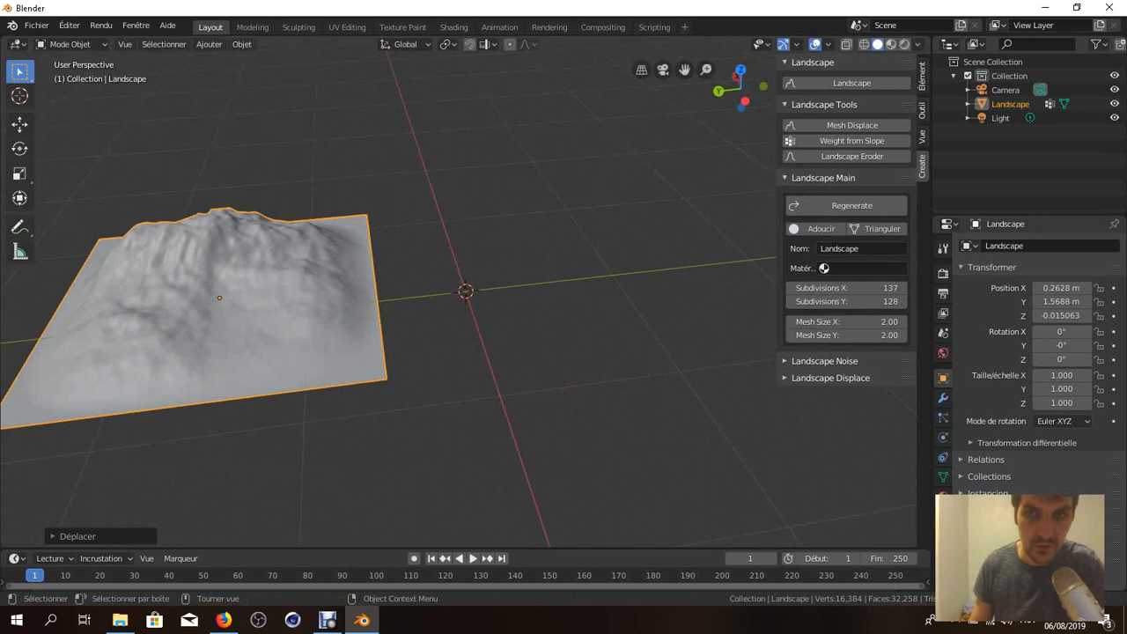
middle_click_drag(493, 308, 550, 322)
scroll(493, 325, "down", 3)
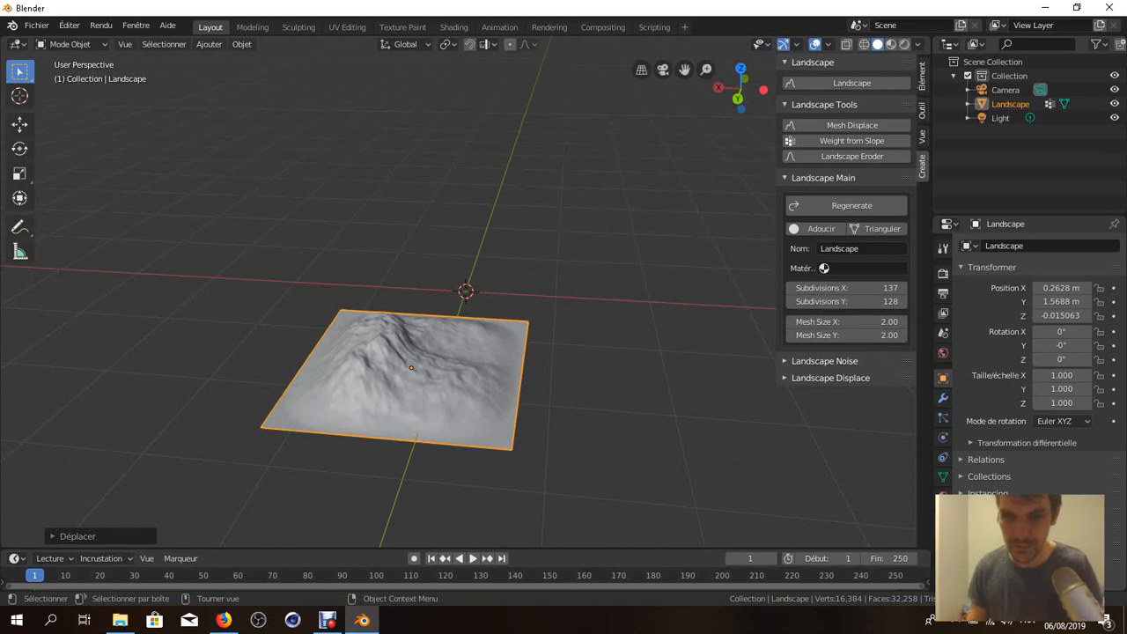
Regenerate the moved landscape and inspect the new terrain up close.
middle_click_drag(458, 353, 423, 327)
scroll(338, 312, "up", 4)
left_click(851, 205)
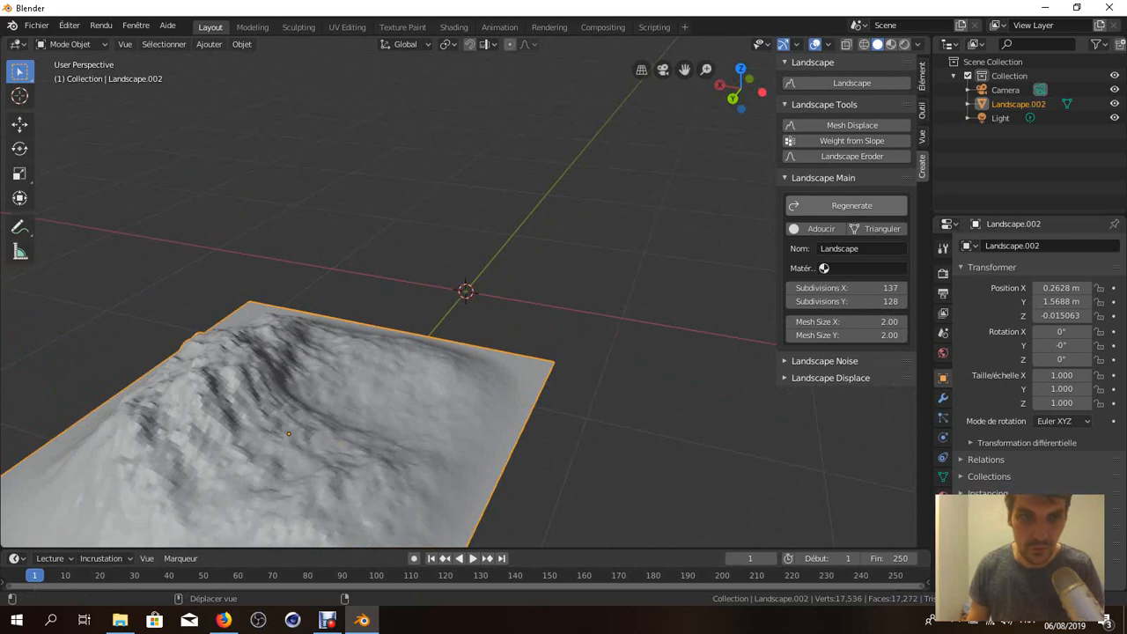
middle_click_drag(519, 352, 557, 330)
scroll(572, 335, "up", 2)
scroll(572, 335, "up", 1)
scroll(543, 329, "down", 3)
scroll(557, 330, "up", 2)
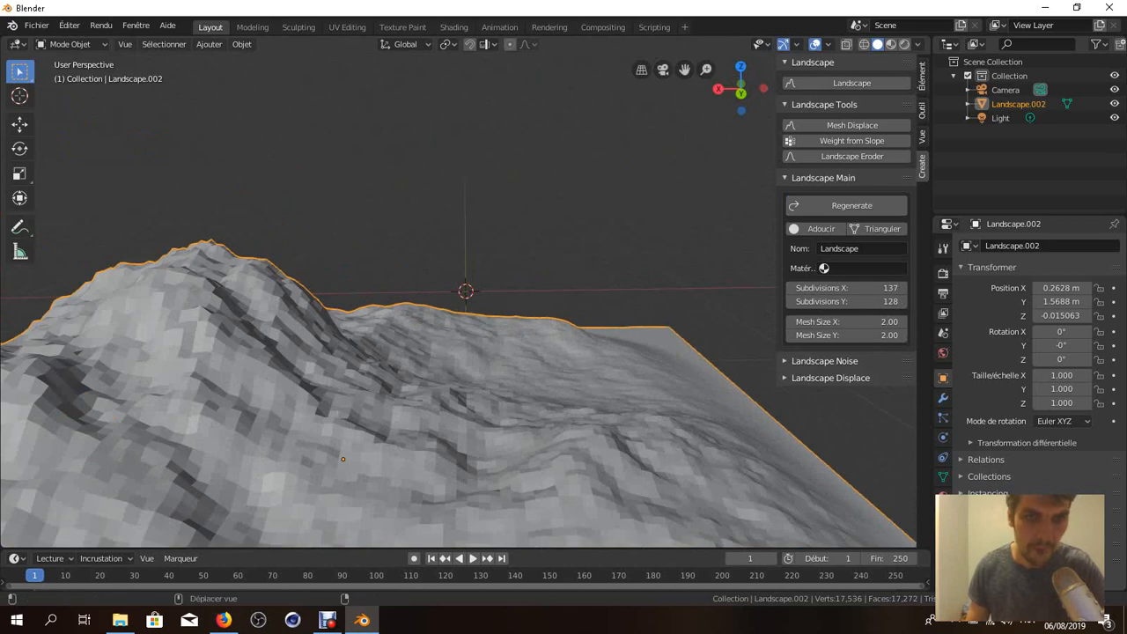
Set the landscape's name to GR20 Corsica in the Landscape Main settings.
left_click(849, 248)
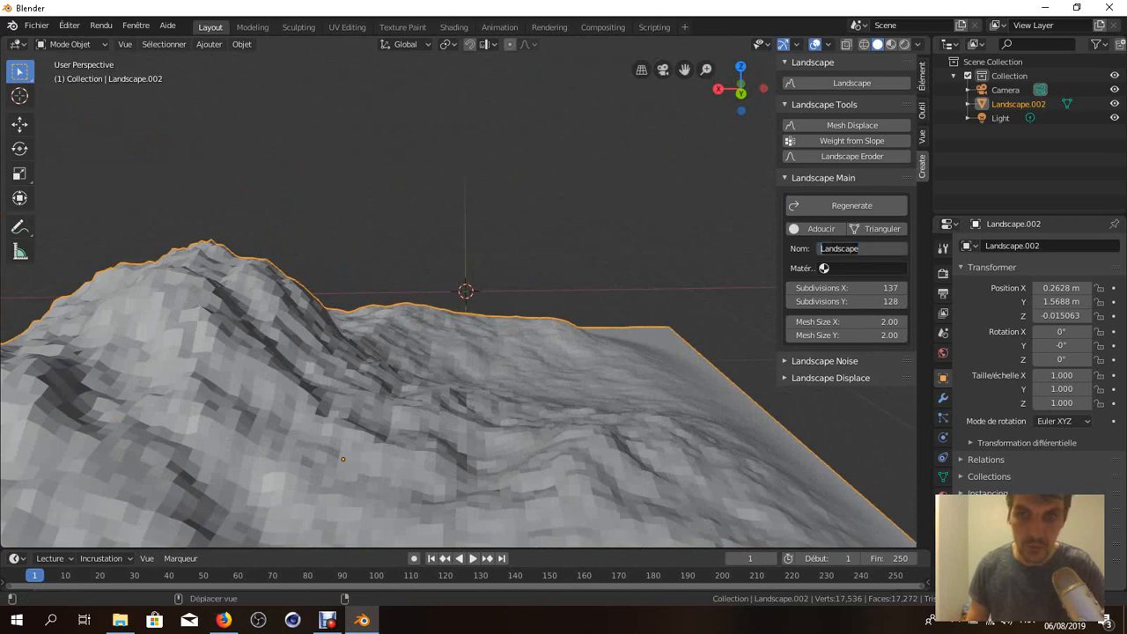
type("Montag")
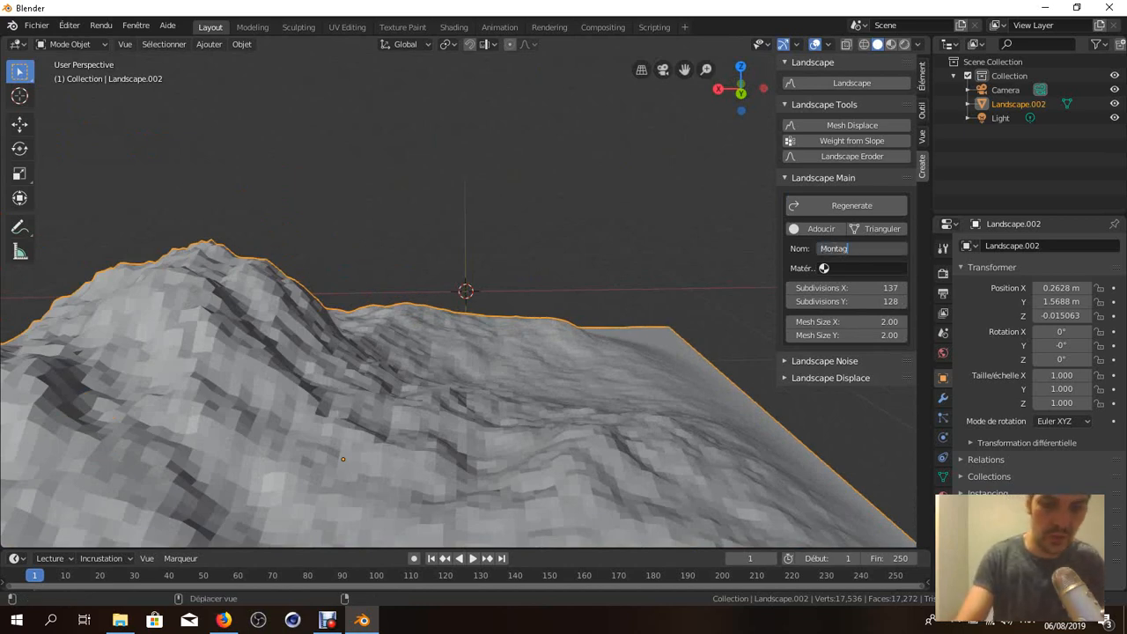
type("ne")
key("BackSpace")
key("BackSpace")
key("BackSpace")
key("BackSpace")
key("BackSpace")
key("BackSpace")
key("BackSpace")
key("BackSpace")
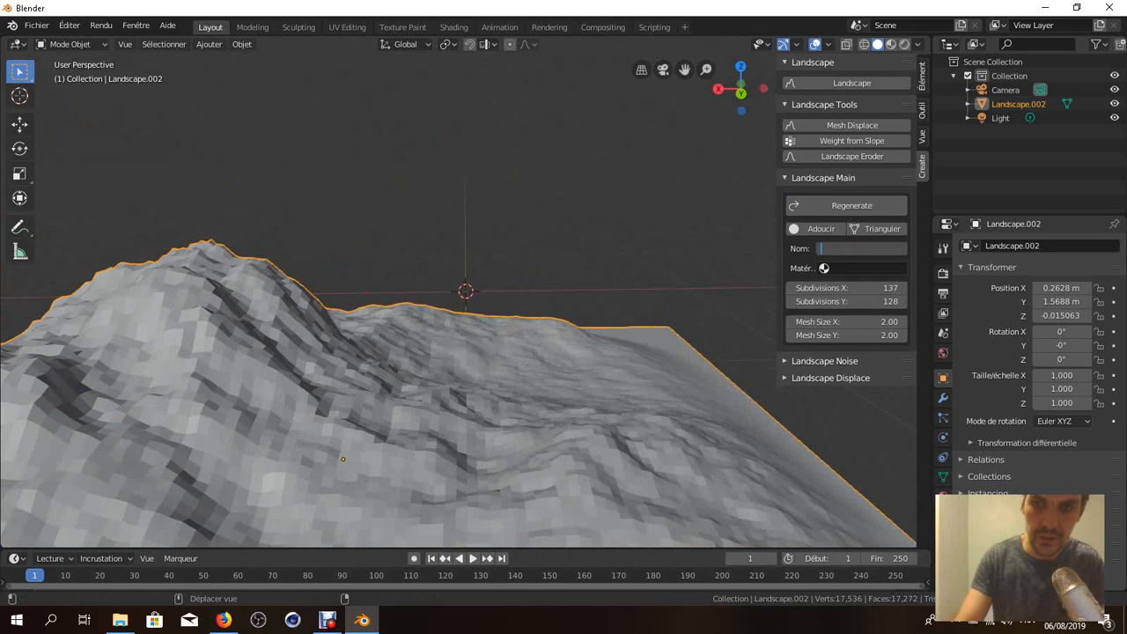
type("GR")
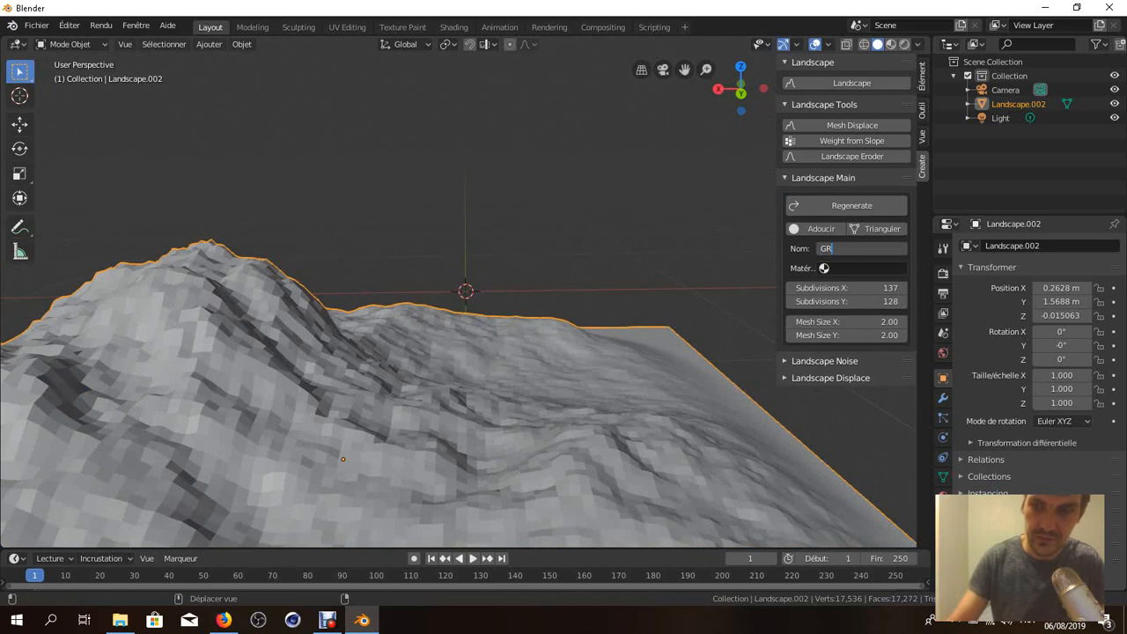
type("20 Corsica")
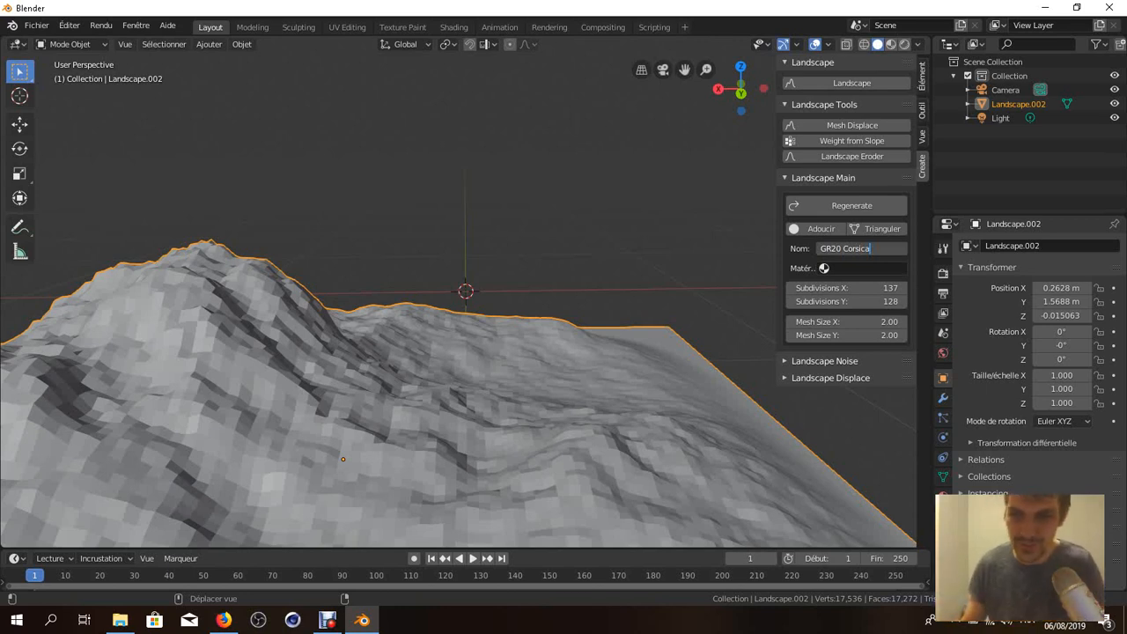
key("Return")
Try the smoothing option (Adoucir) on the landscape without regenerating it, and turn it off again.
scroll(458, 352, "down", 5)
middle_click_drag(458, 352, 572, 330)
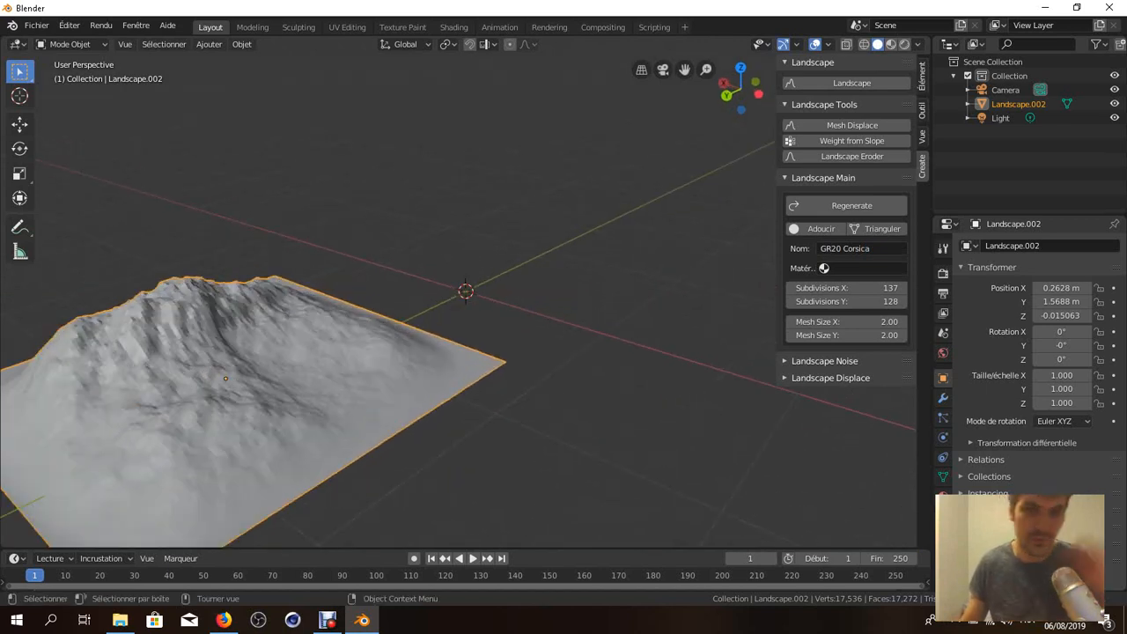
middle_click_drag(573, 330, 581, 330)
middle_click_drag(405, 343, 550, 264, "shift")
scroll(616, 268, "up", 2)
scroll(607, 277, "down", 5)
scroll(550, 264, "up", 5)
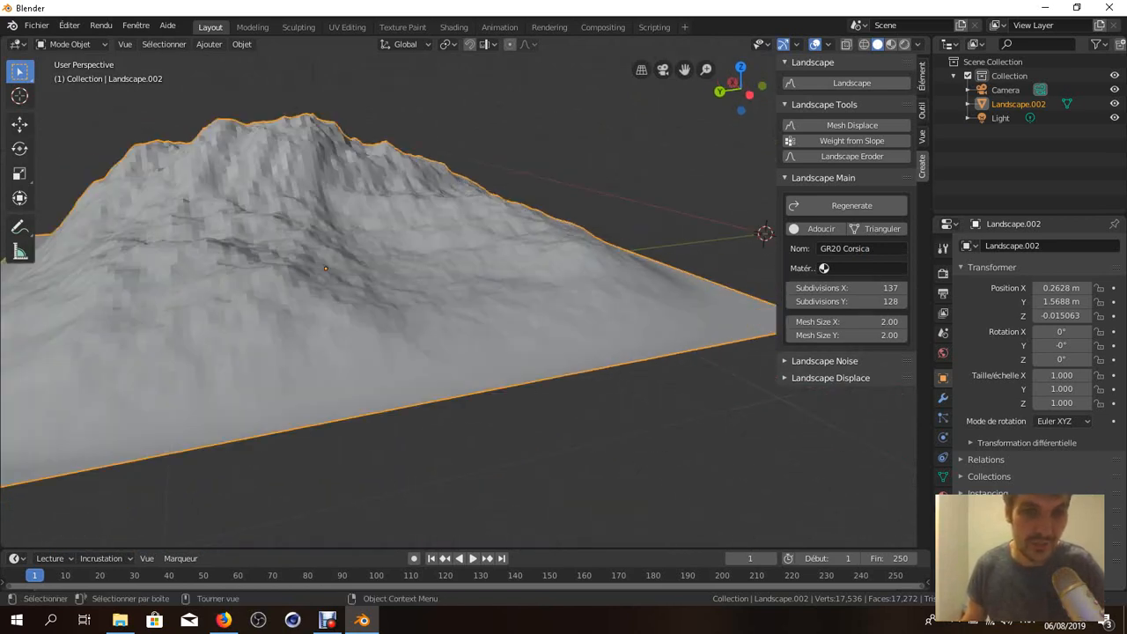
left_click(818, 229)
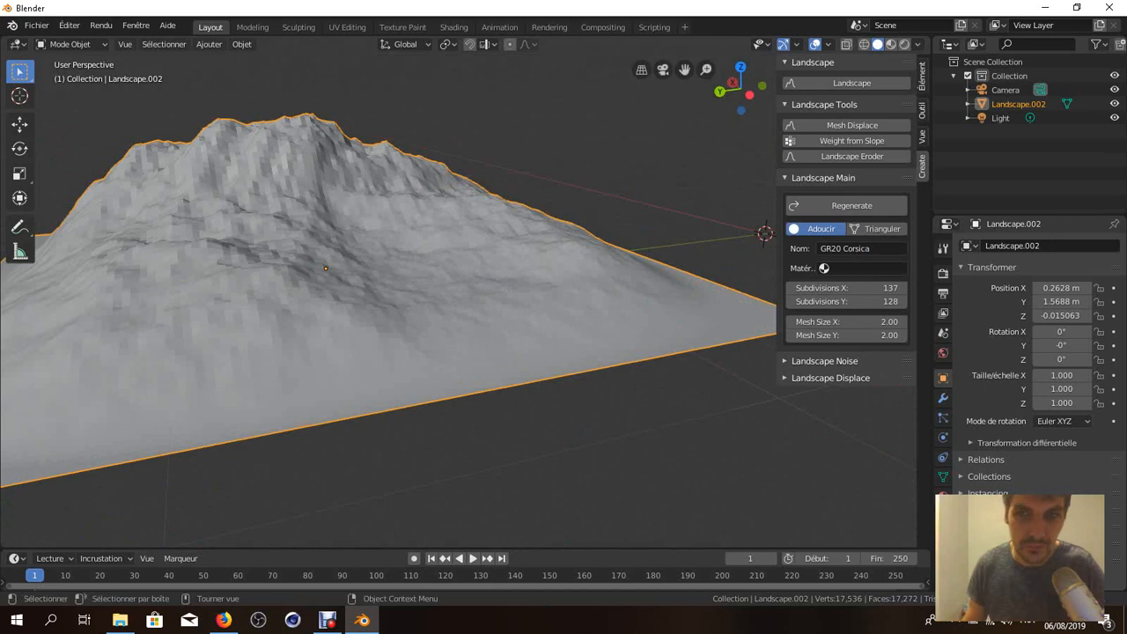
scroll(343, 286, "up", 3)
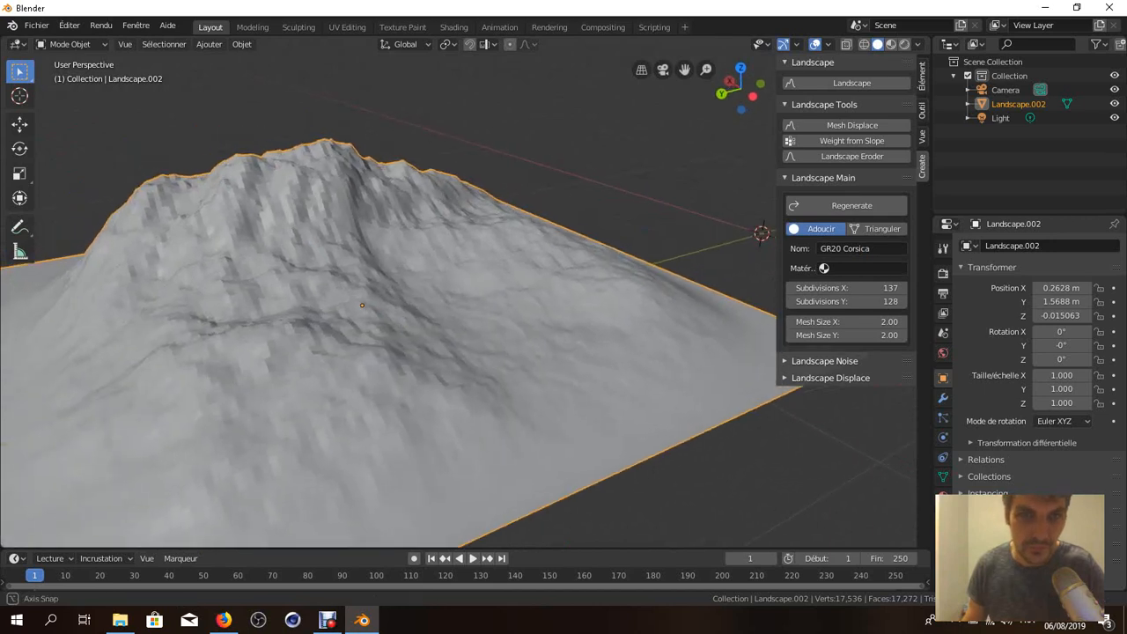
left_click(818, 229)
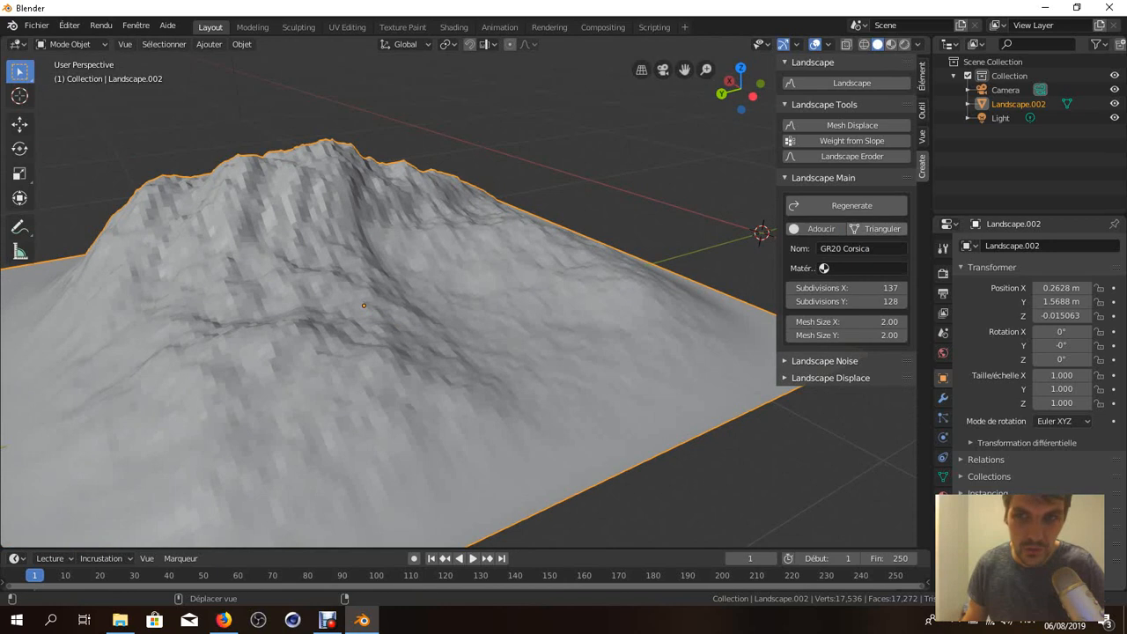
Toggle the triangulation option (Trianguler) on and off while viewing the terrain.
left_click(878, 229)
left_click(877, 229)
scroll(458, 291, "up", 3)
scroll(458, 291, "down", 5)
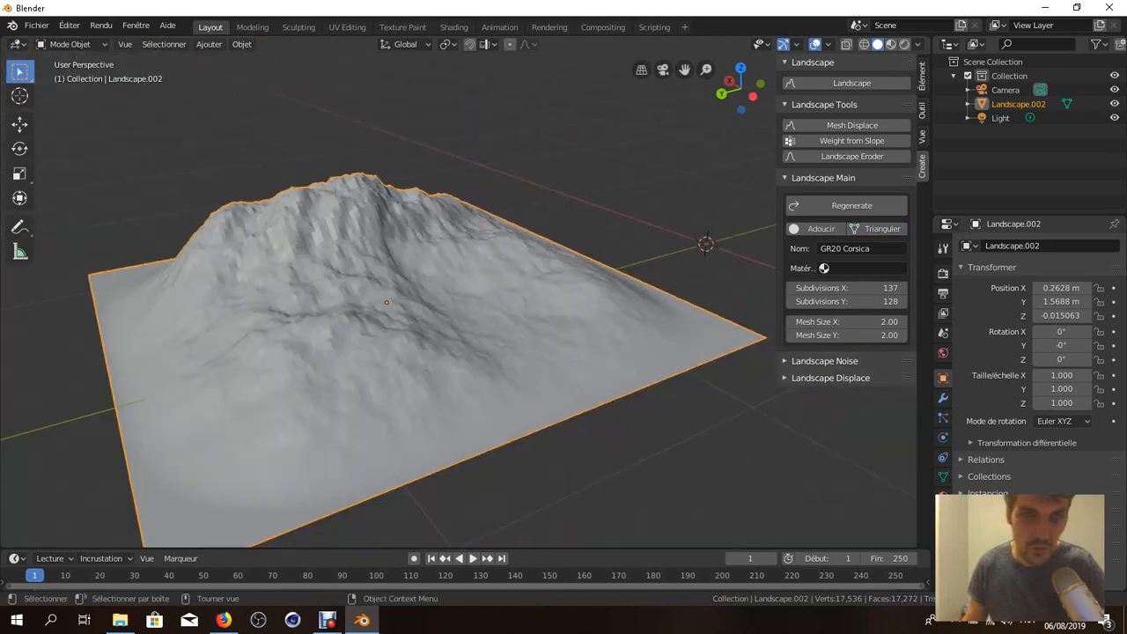
scroll(458, 291, "up", 5)
Examine the landscape's mesh grid in Edit Mode, switching repeatedly between Edit and Object Mode.
key("Tab")
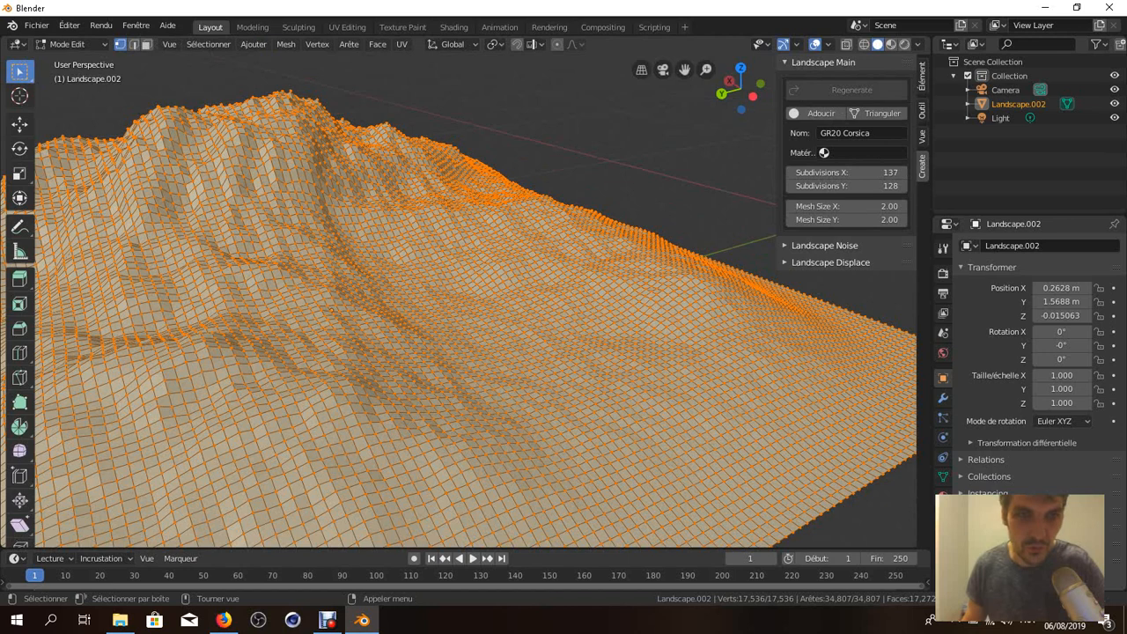
key("Tab")
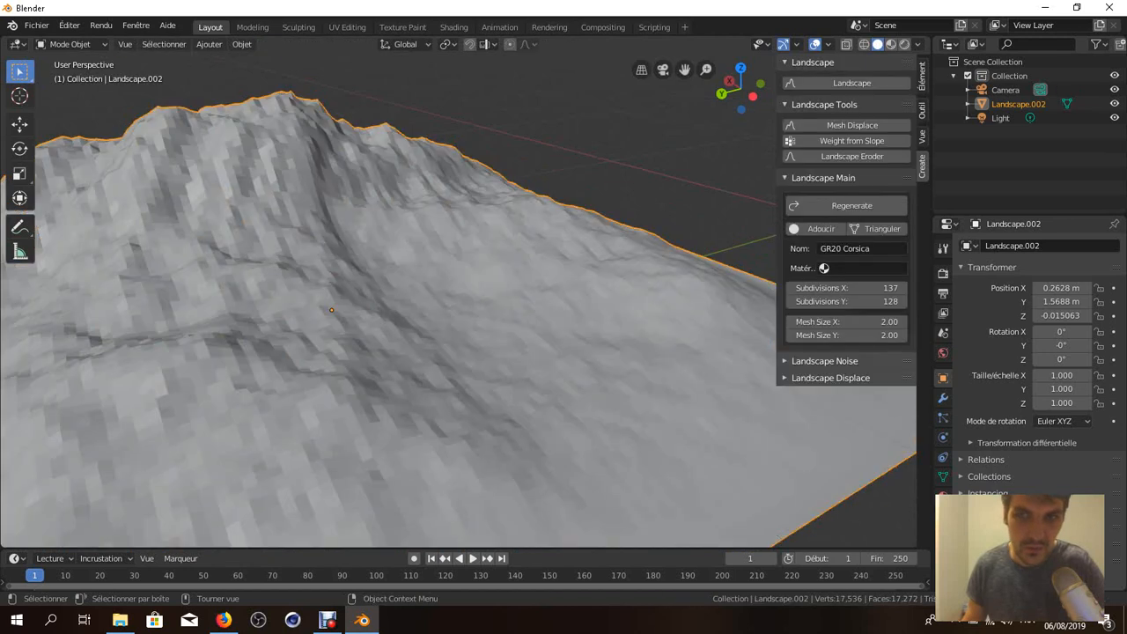
key("Tab")
key("Tab")
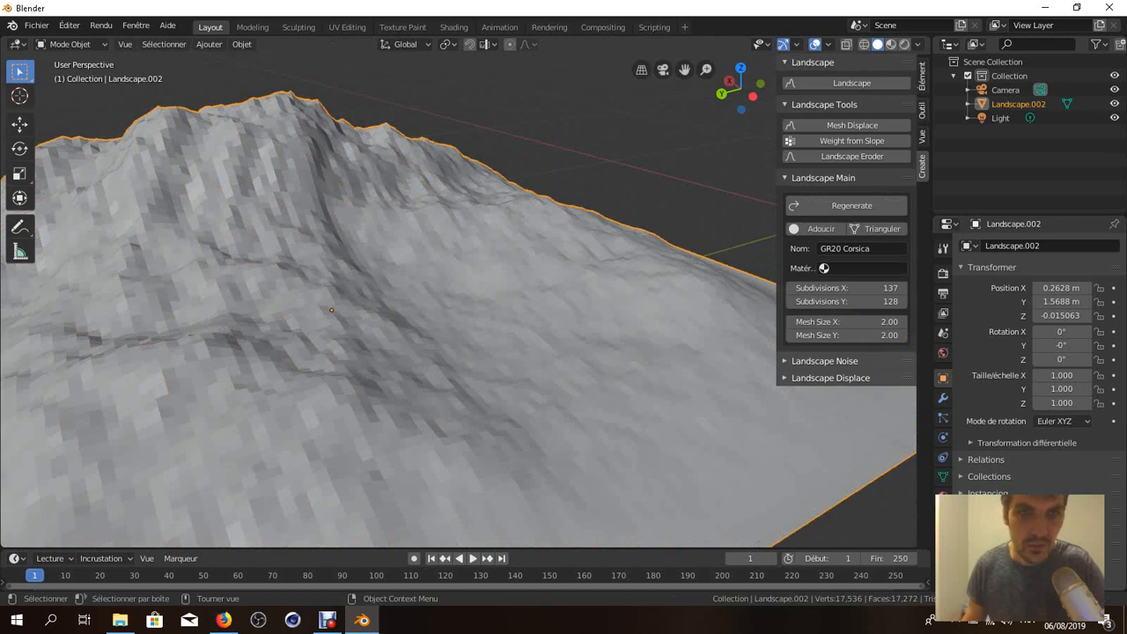
key("Tab")
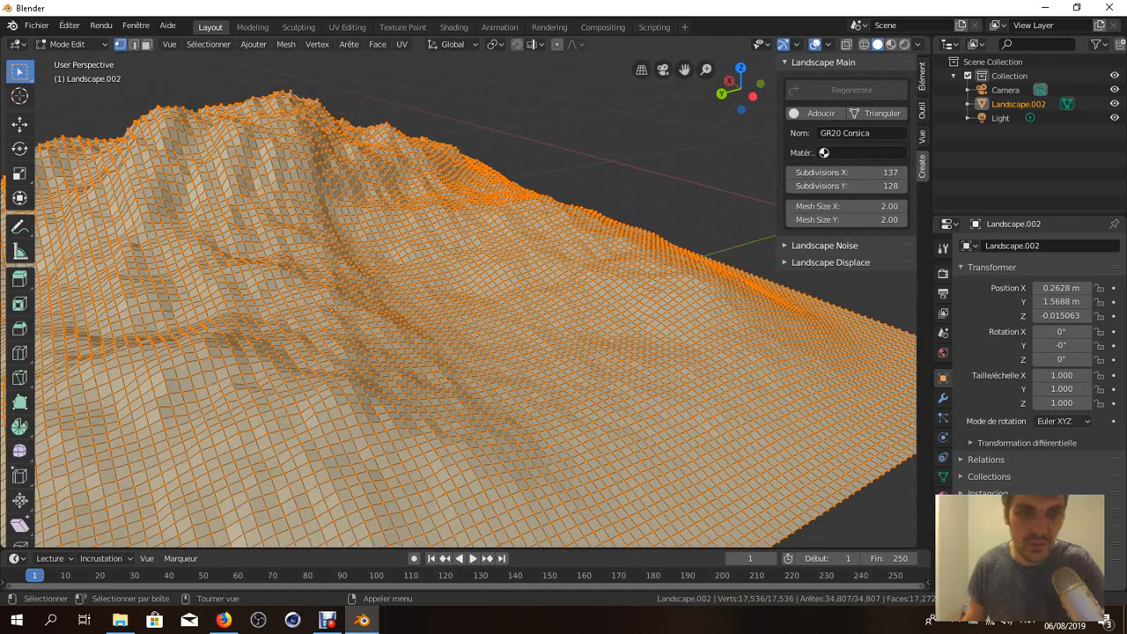
key("Tab")
key("Tab")
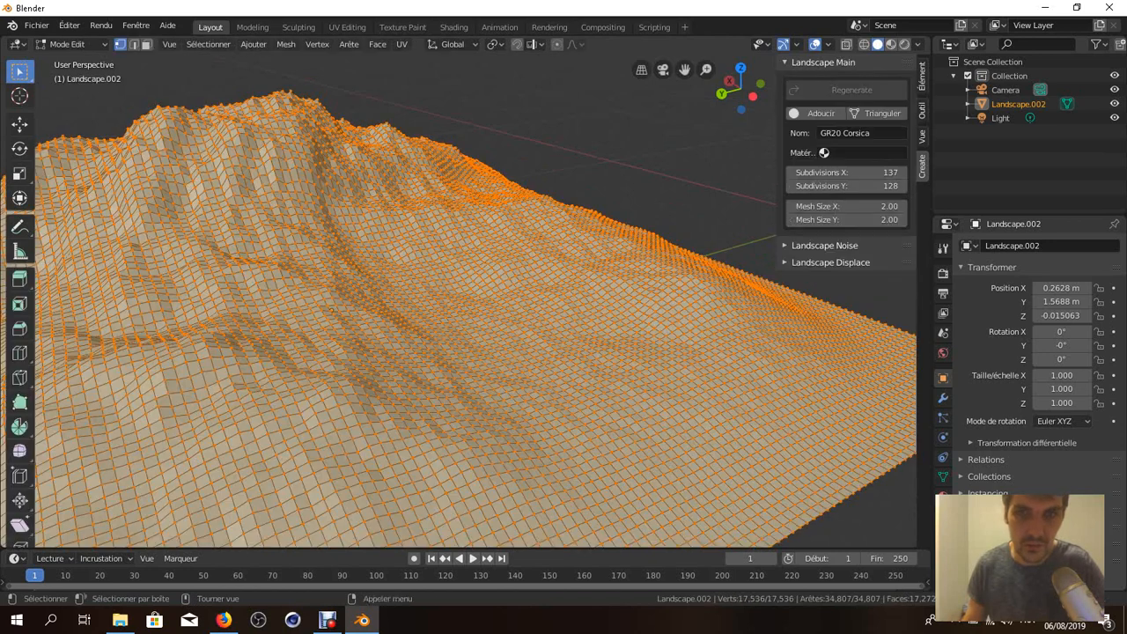
key("Tab")
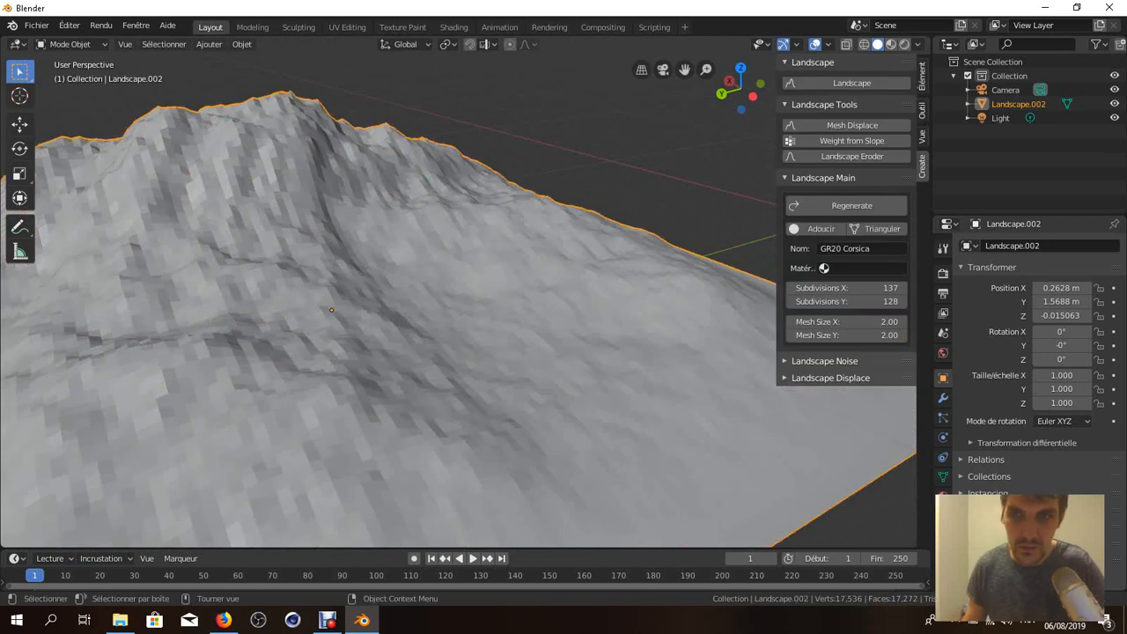
Try the triangulation option (Trianguler), check the mesh in Edit Mode, and return to Object Mode with the option off.
left_click(878, 229)
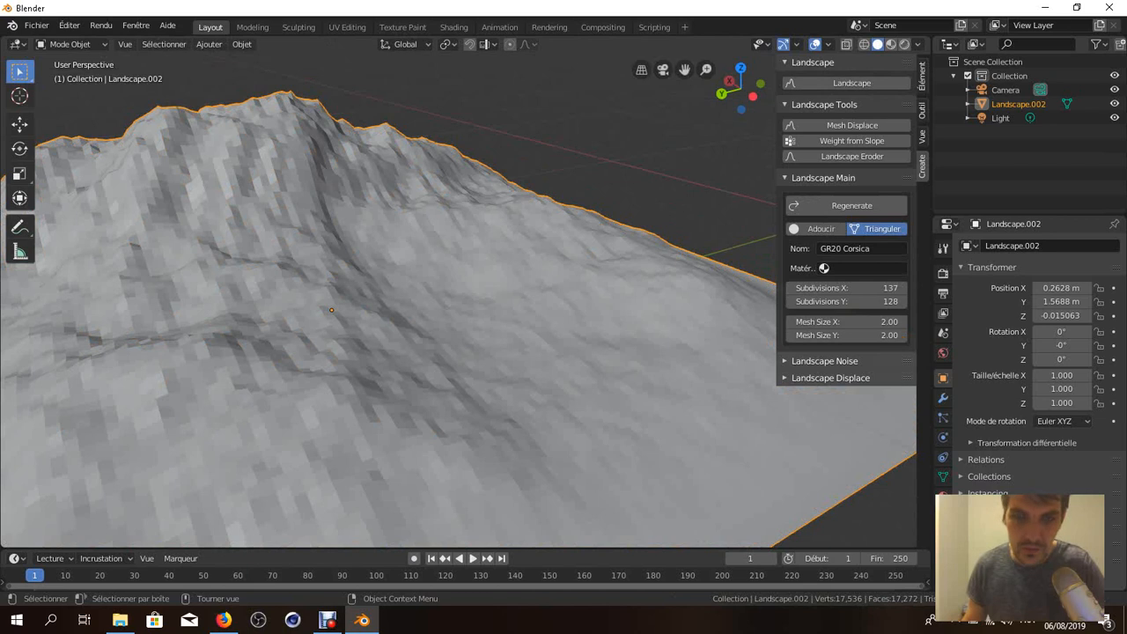
key("Tab")
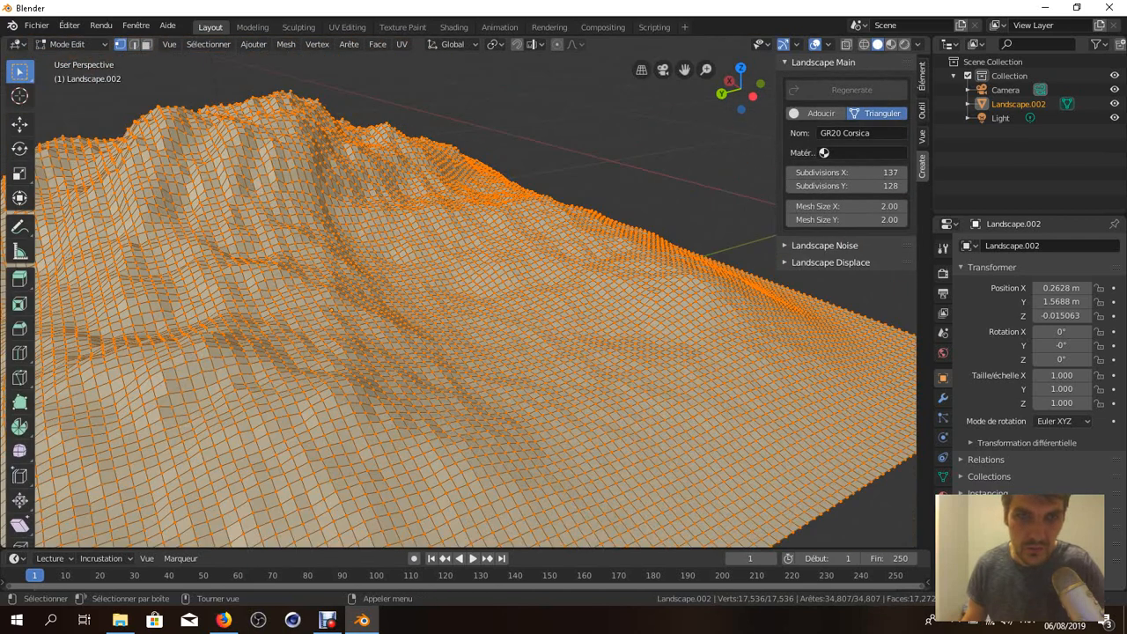
key("Tab")
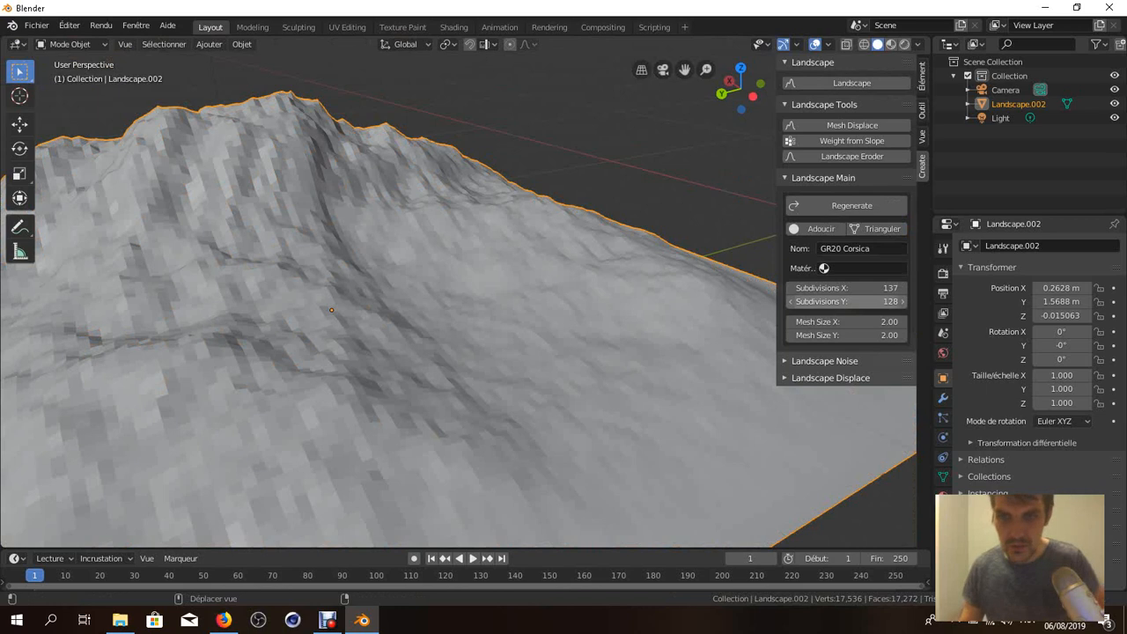
Set Subdivisions X to 443 and Subdivisions Y to 882, and regenerate the landscape.
left_click_drag(846, 288, 909, 288)
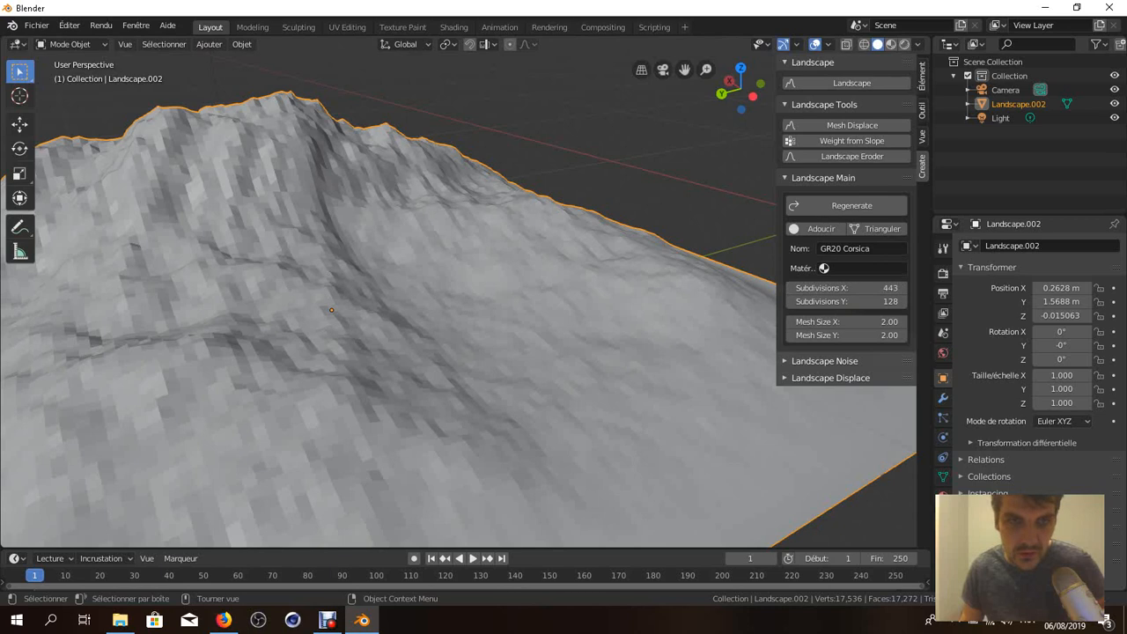
left_click_drag(845, 301, 909, 301)
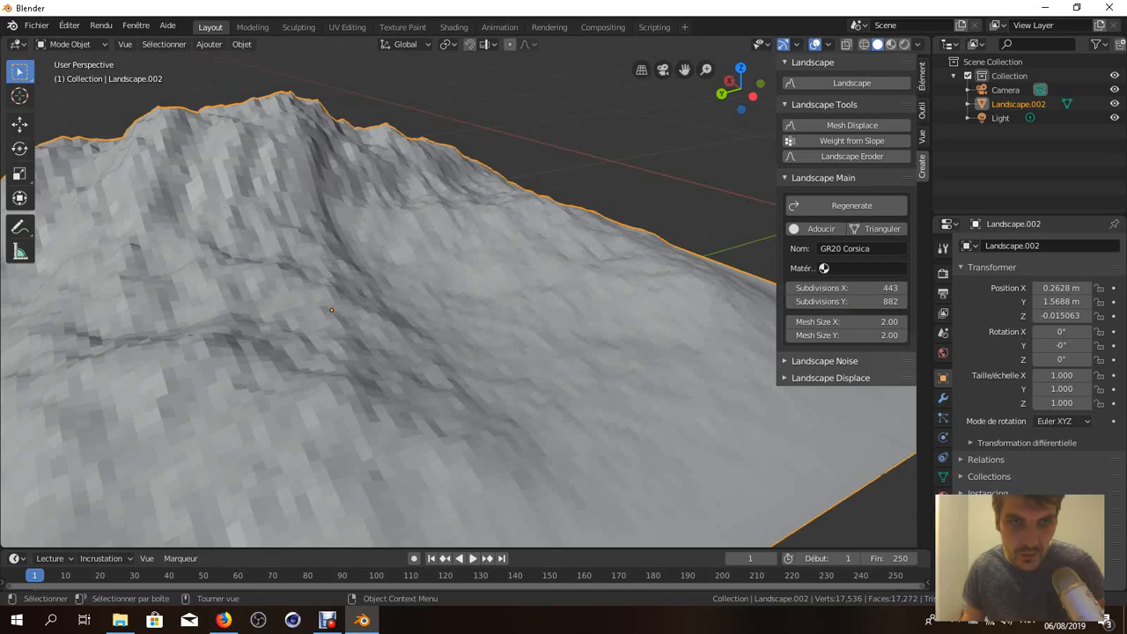
mouse_move(493, 299)
middle_mouse_down()
mouse_move(463, 347)
mouse_move(493, 286)
mouse_move(471, 304)
middle_mouse_up()
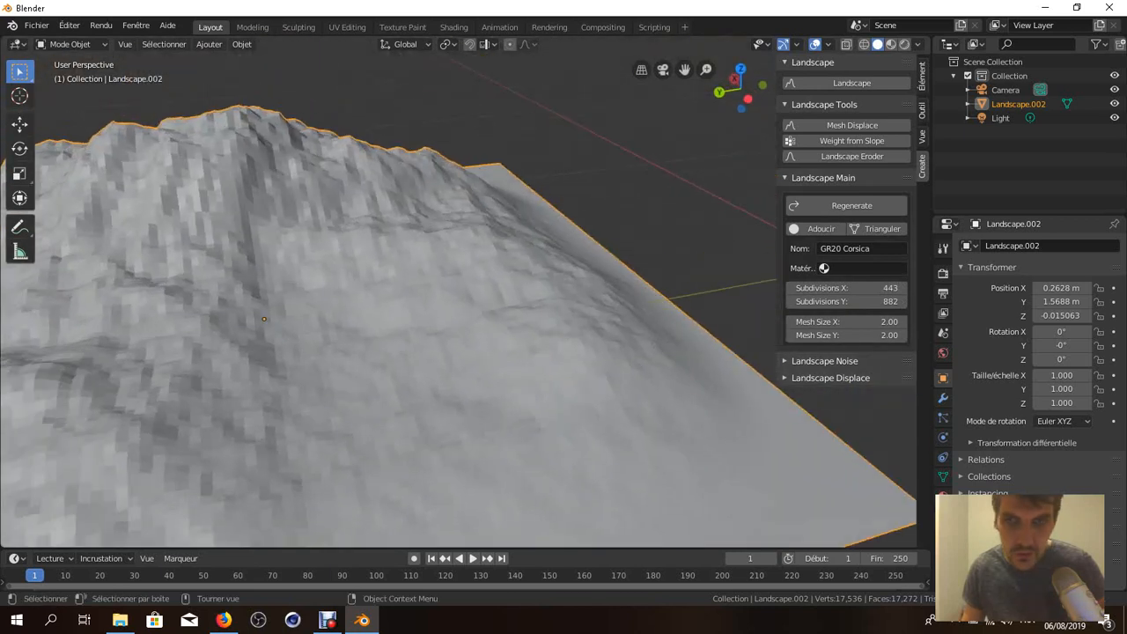
left_click(851, 205)
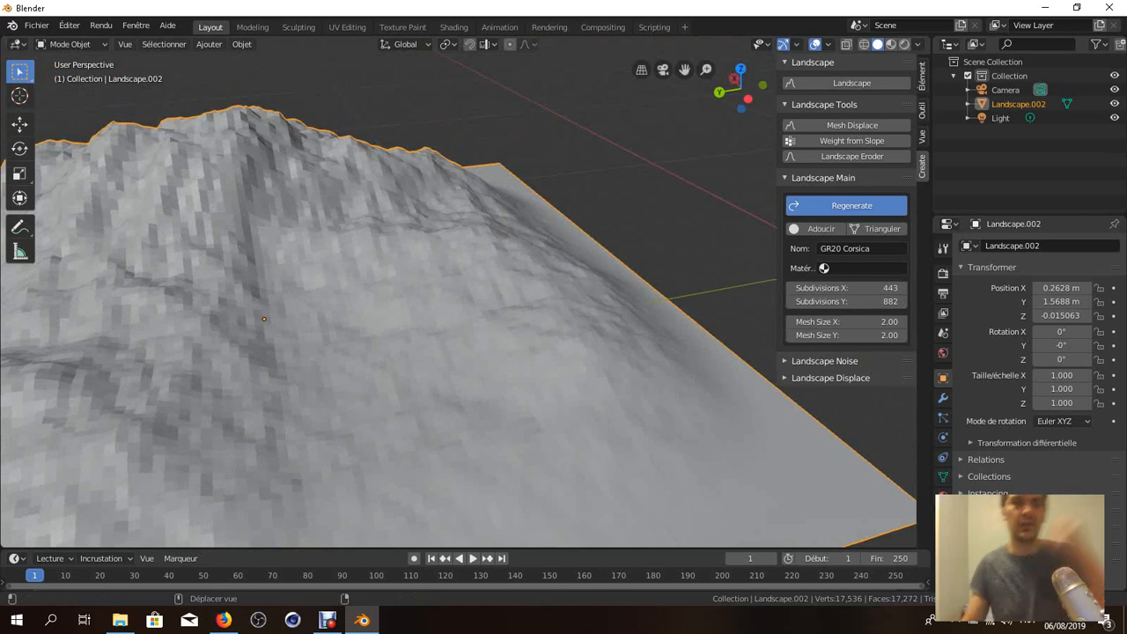
Undo the last landscape regeneration and open the Landscape Noise settings.
scroll(458, 299, "up", 2)
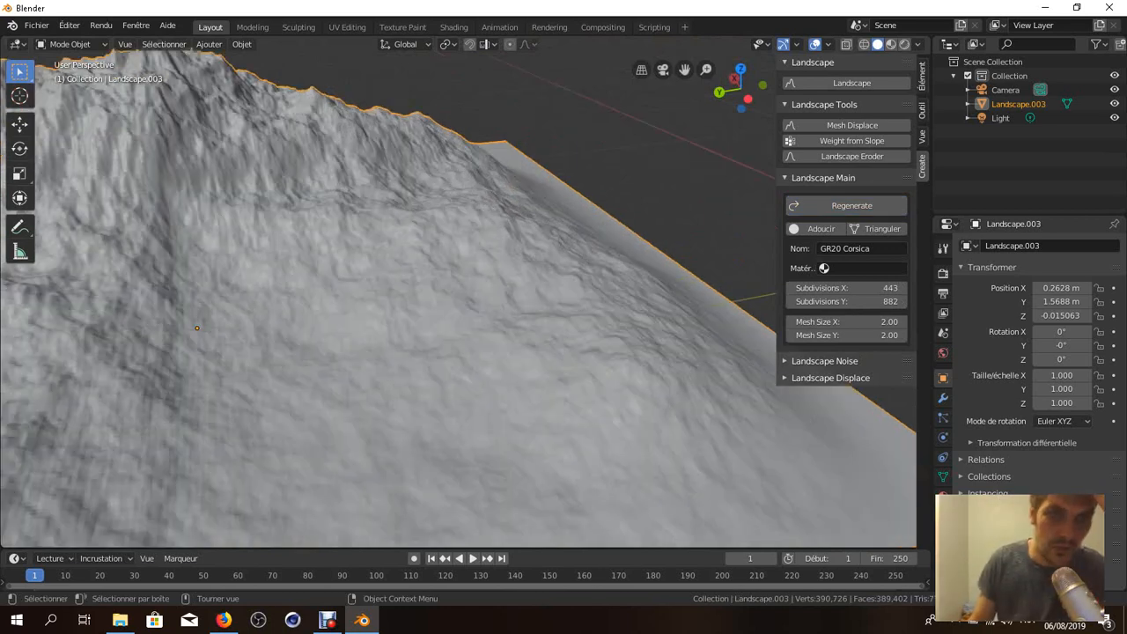
middle_click_drag(458, 299, 519, 291)
scroll(519, 291, "down", 3)
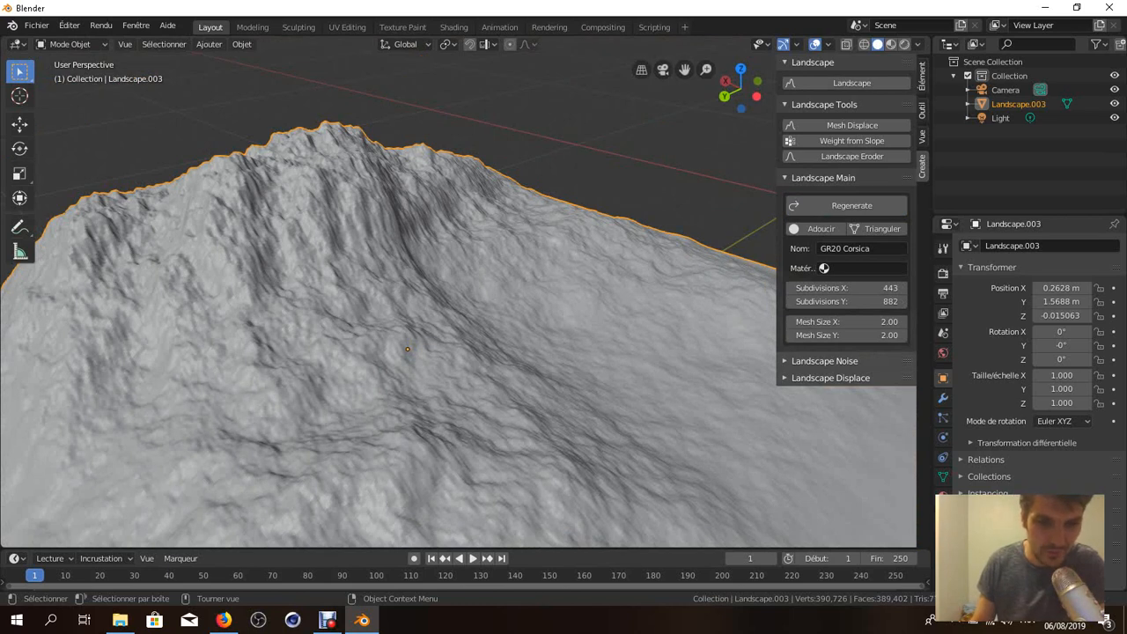
key("ctrl+z")
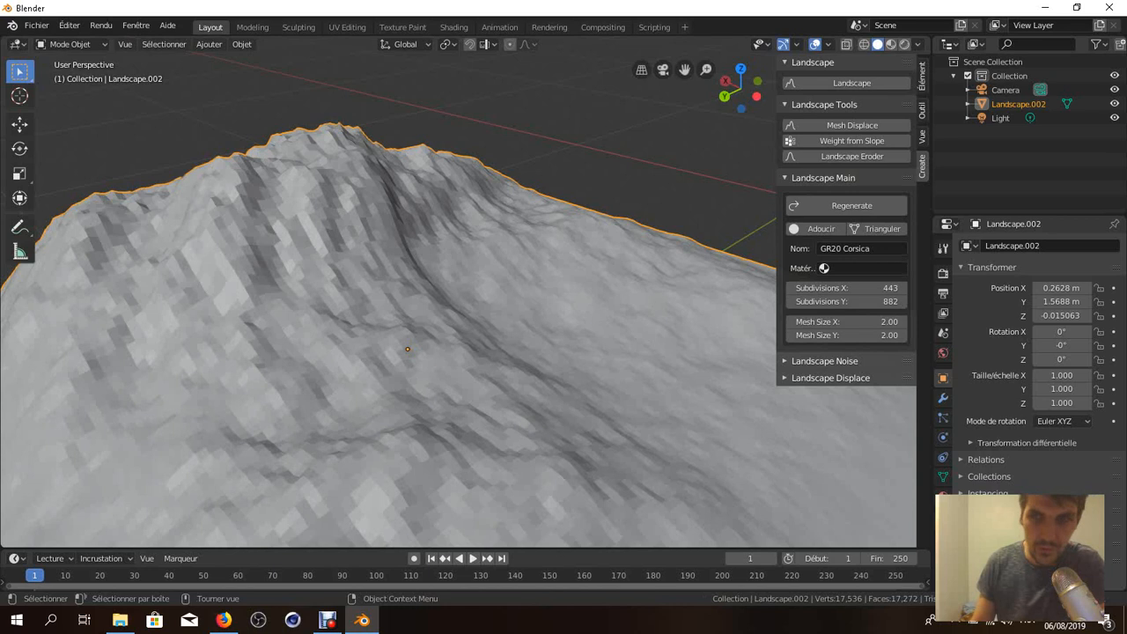
left_click(824, 361)
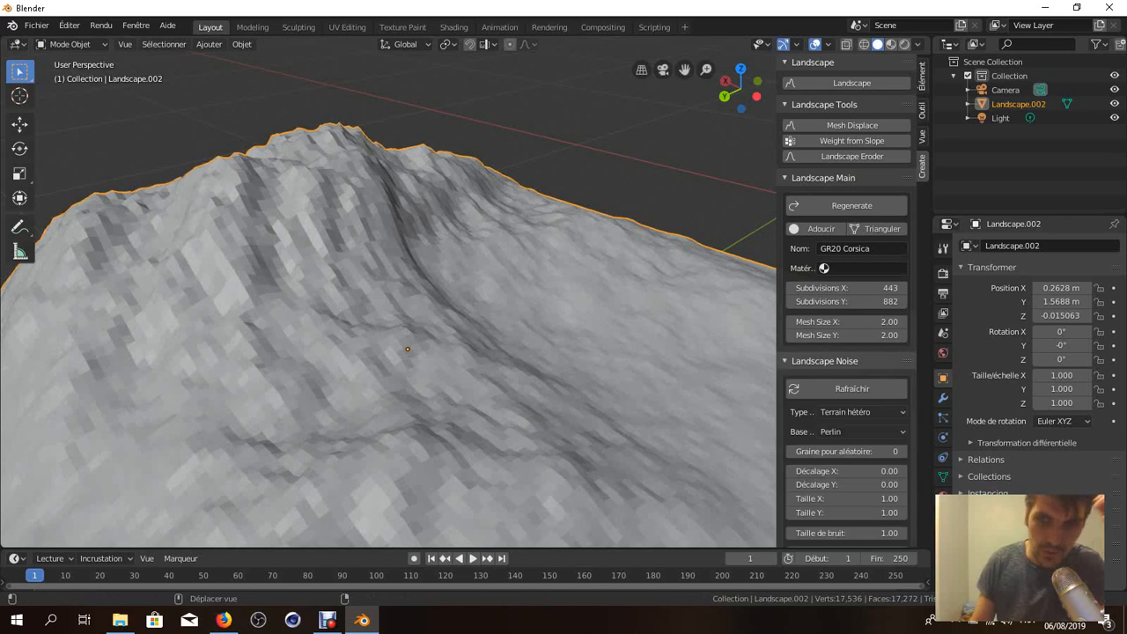
scroll(845, 299, "down", 3)
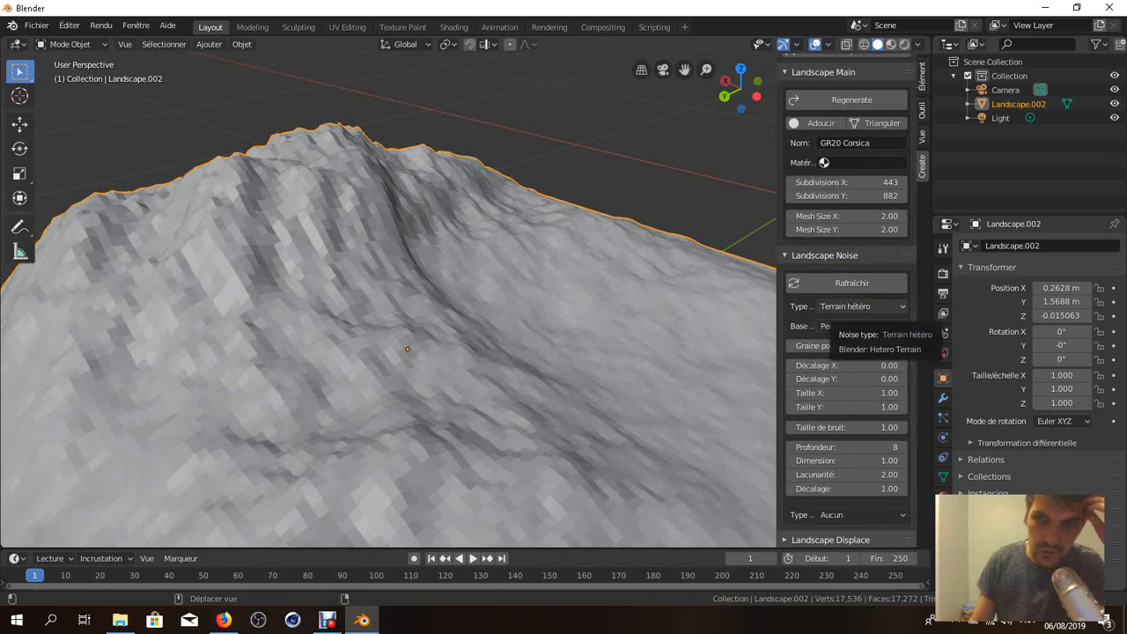
Set the noise type to Bruit distordu and refresh the landscape to view the whole terrain.
left_click(859, 305)
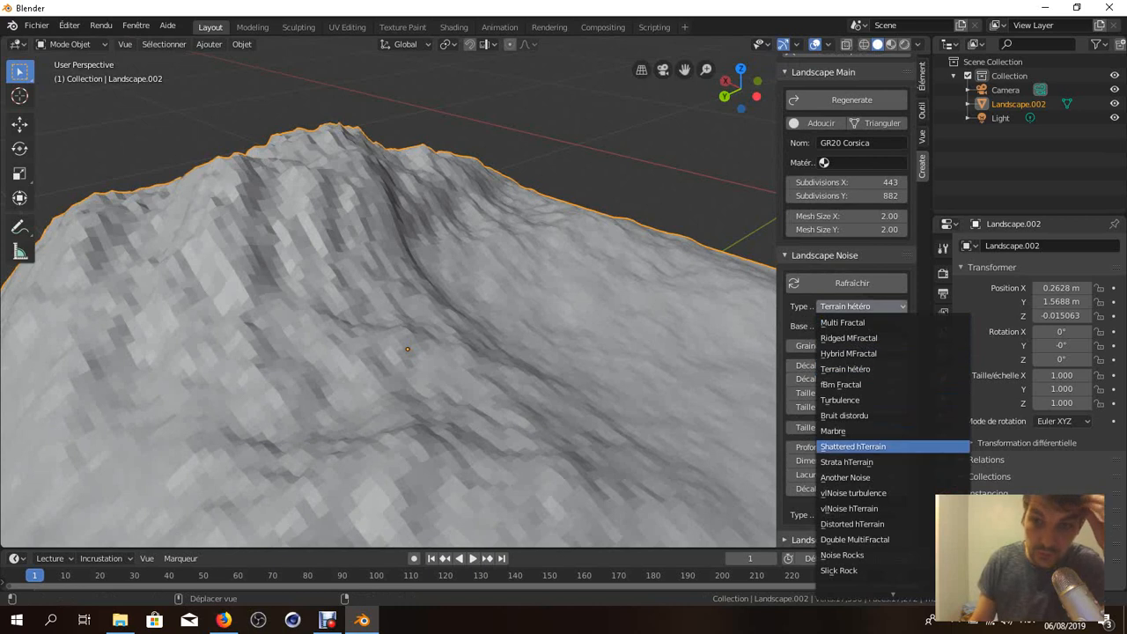
left_click(843, 414)
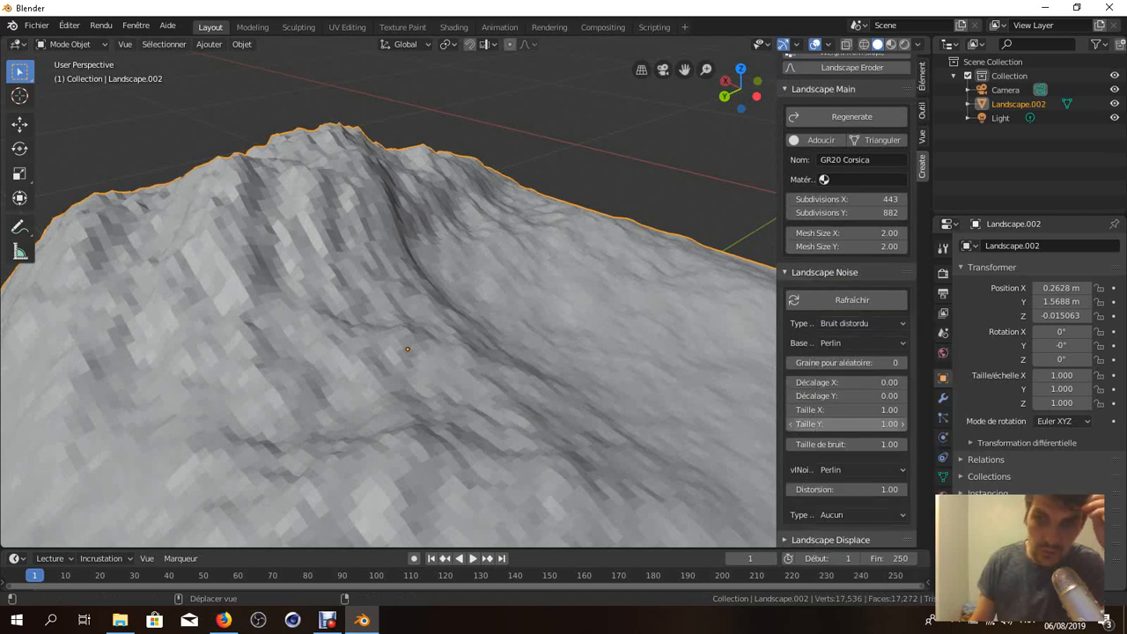
left_click(851, 299)
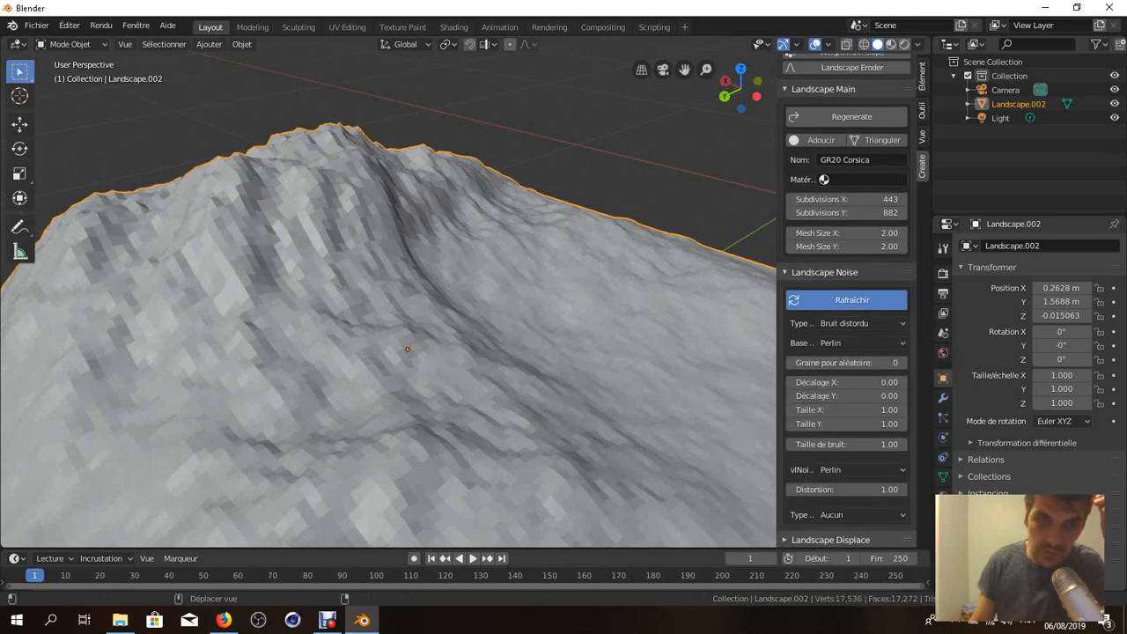
scroll(423, 308, "down", 5)
middle_click_drag(422, 308, 467, 332)
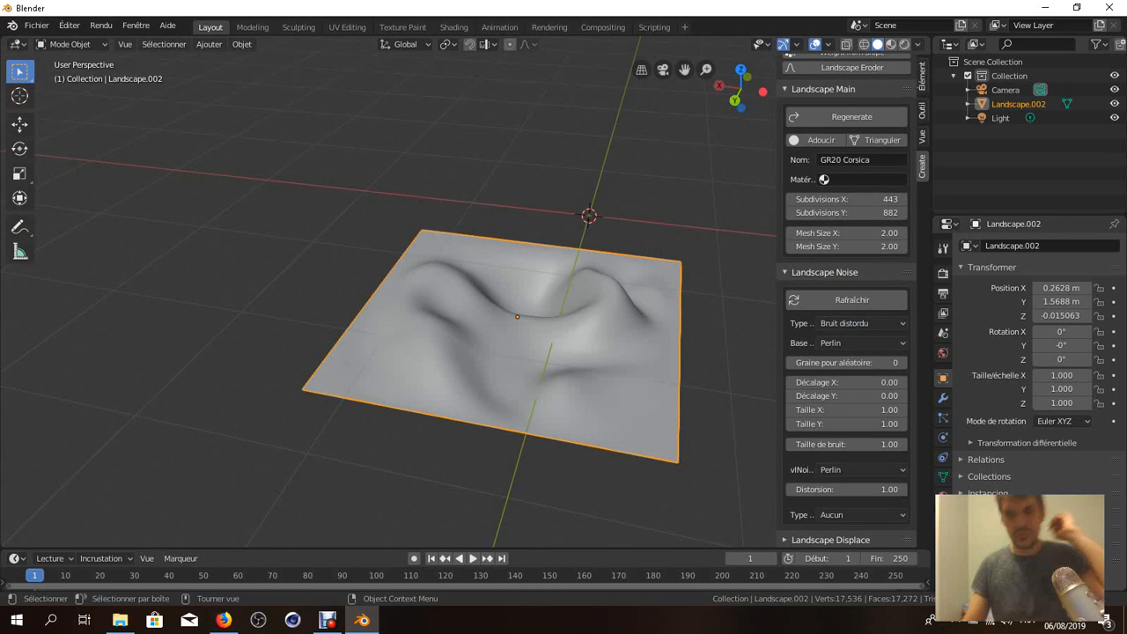
Change the noise type to fBm Fractal, refresh the landscape, and inspect the relief up close.
left_click(861, 323)
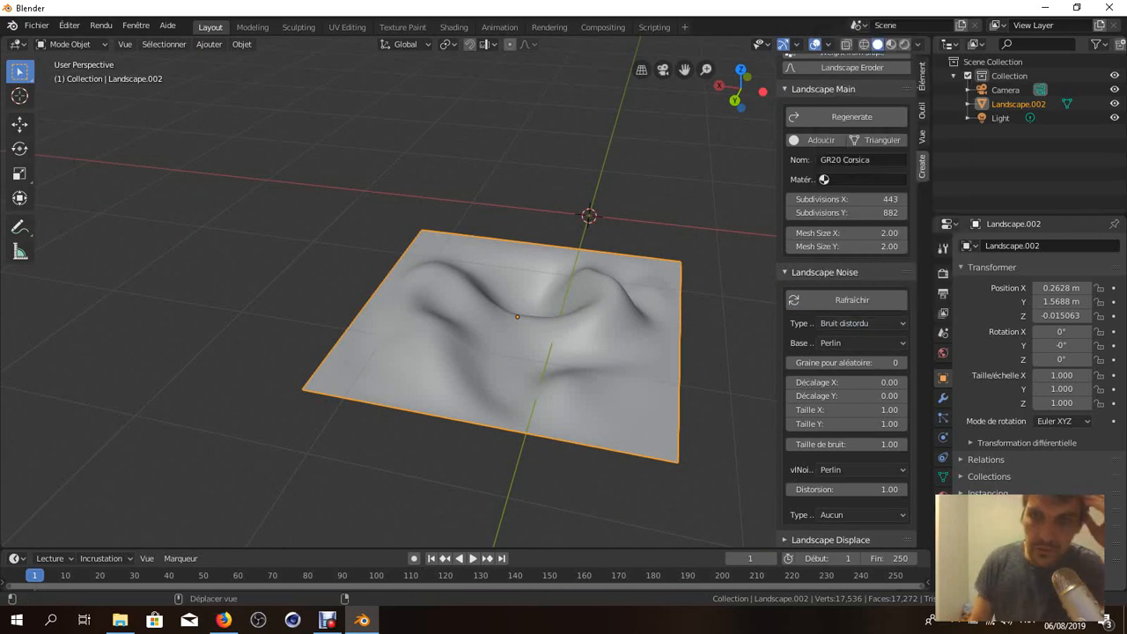
left_click(861, 323)
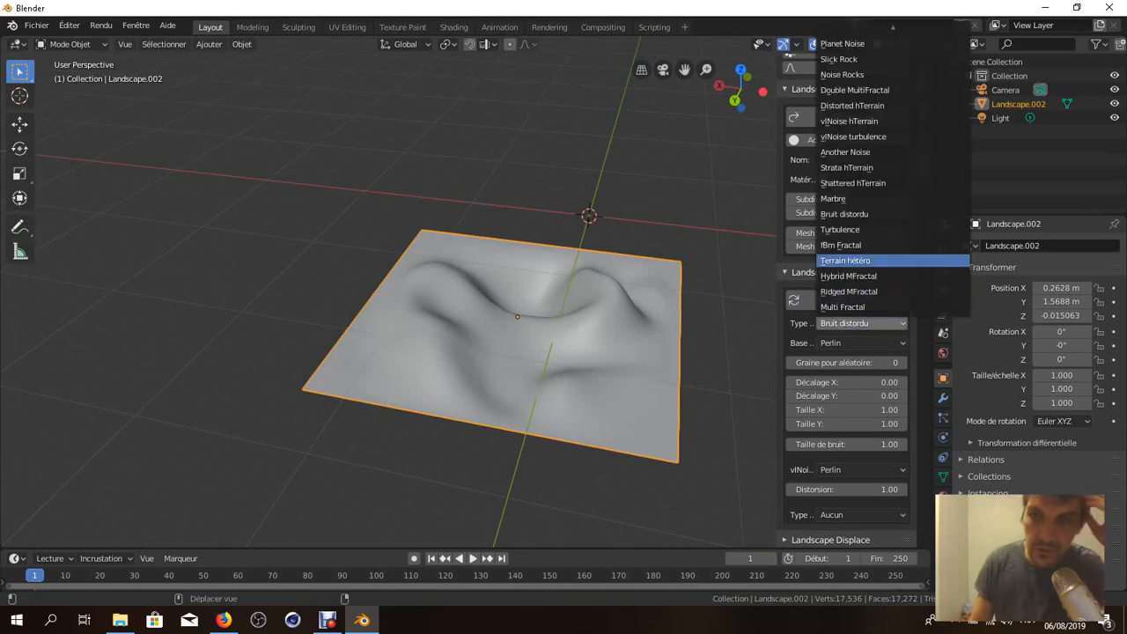
left_click(840, 244)
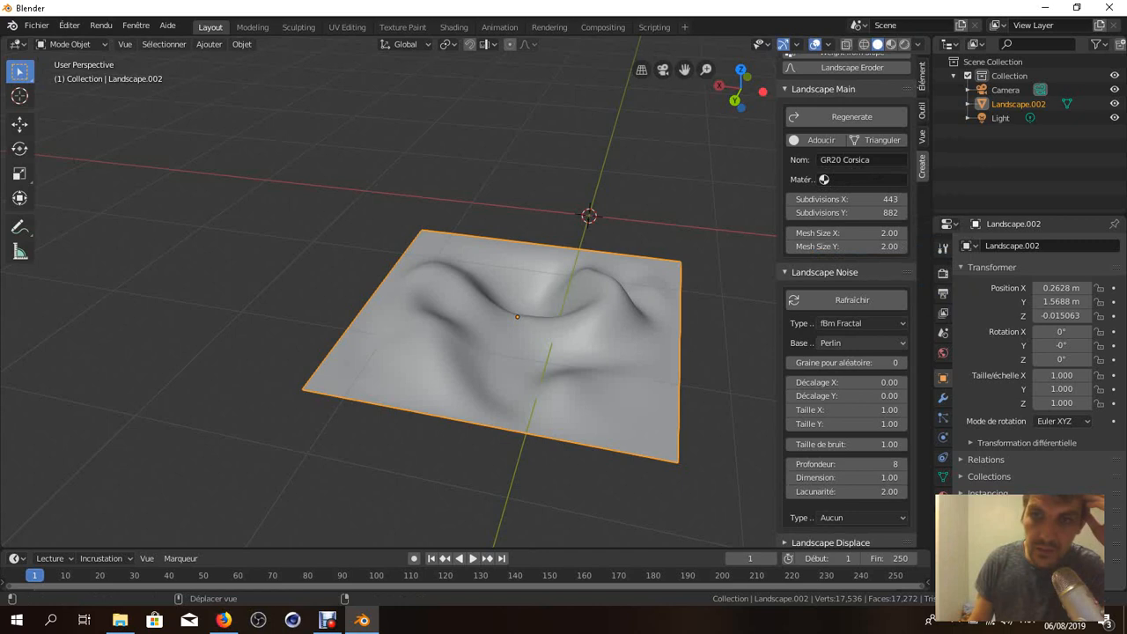
left_click(849, 300)
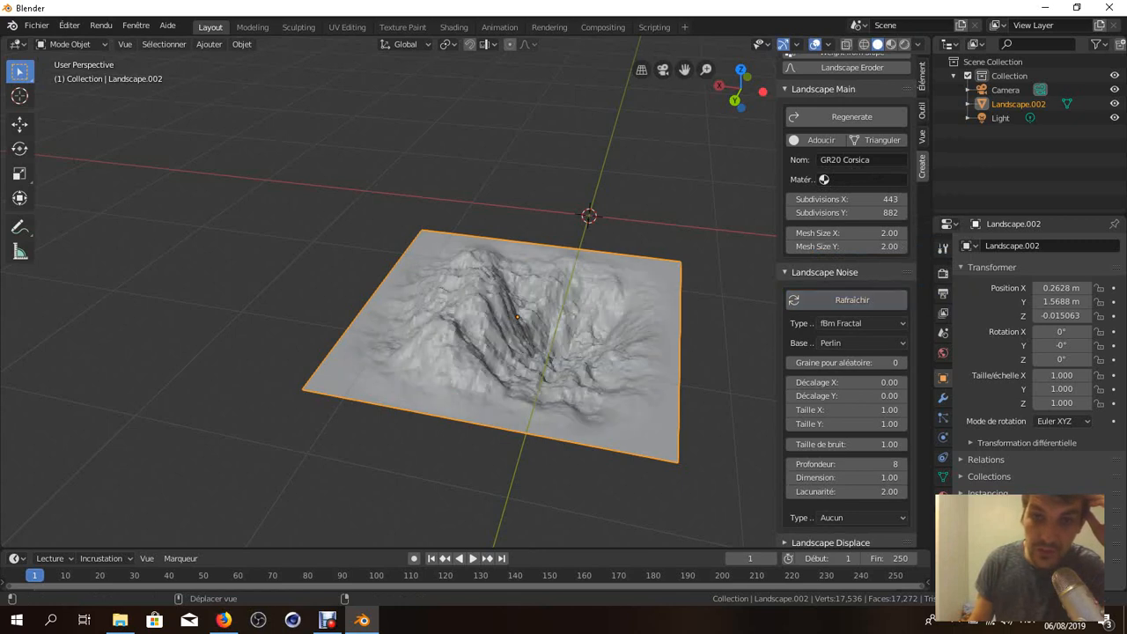
scroll(528, 316, "up", 4)
scroll(528, 317, "down", 2)
middle_click_drag(528, 317, 453, 308)
scroll(453, 308, "up", 2)
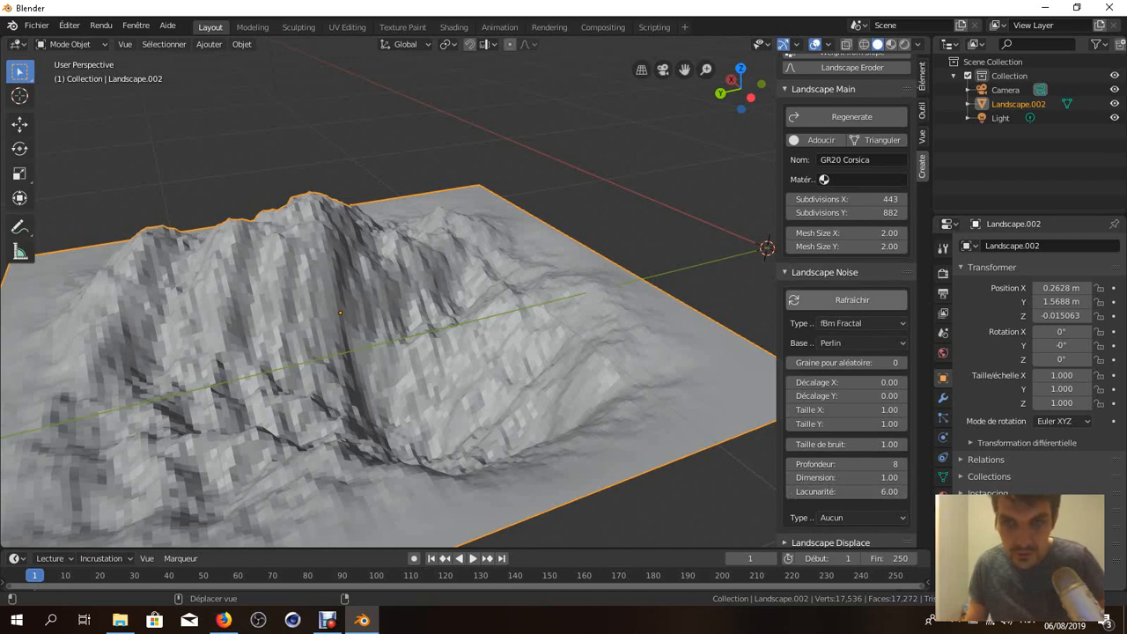
Refresh the fBm Fractal landscape with a Lacunarité of 6.00.
left_click(851, 299)
scroll(598, 260, "down", 4)
mouse_move(598, 259)
middle_mouse_down()
mouse_move(658, 277)
mouse_move(688, 242)
mouse_move(616, 264)
middle_mouse_up()
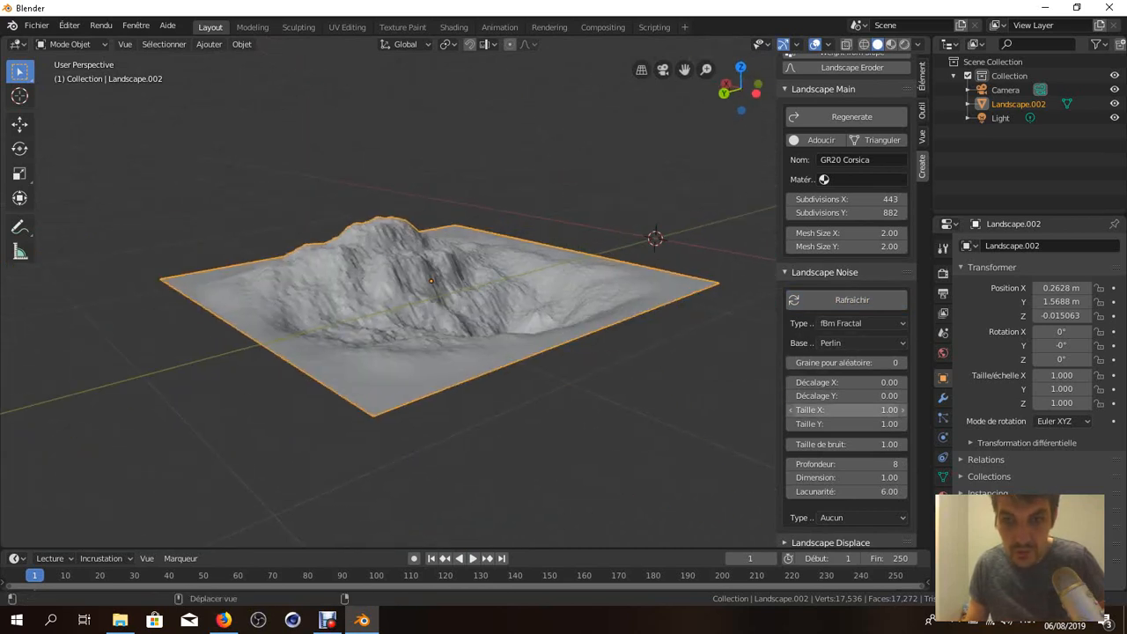
Change the noise type to Marbre, refresh the landscape, and inspect the terrain up close and as a whole.
left_click(861, 323)
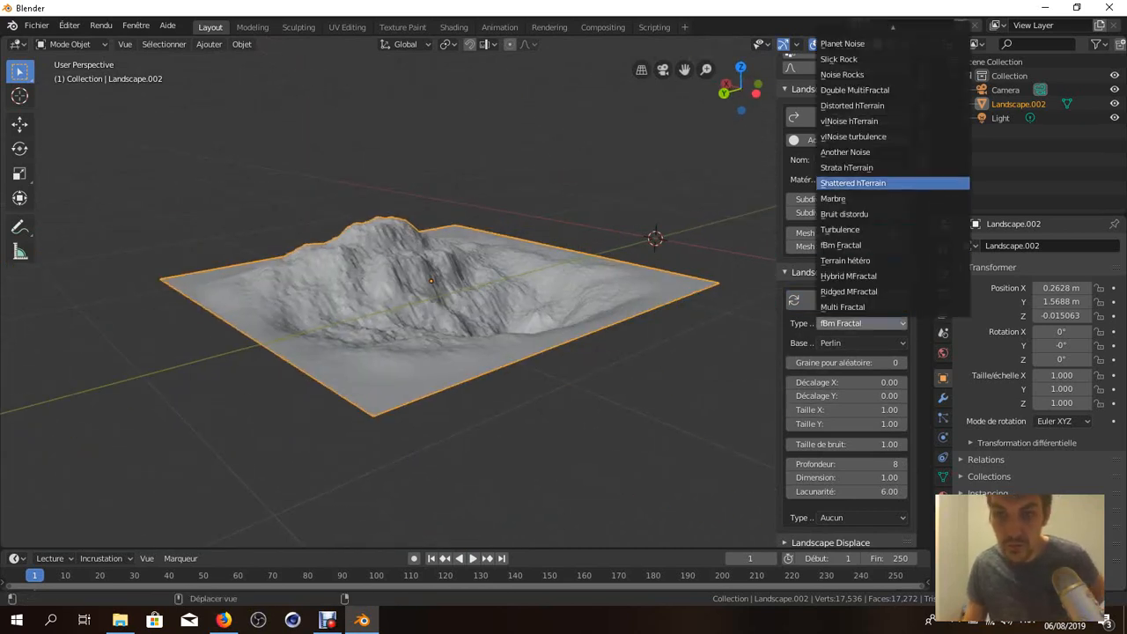
left_click(840, 198)
left_click(851, 299)
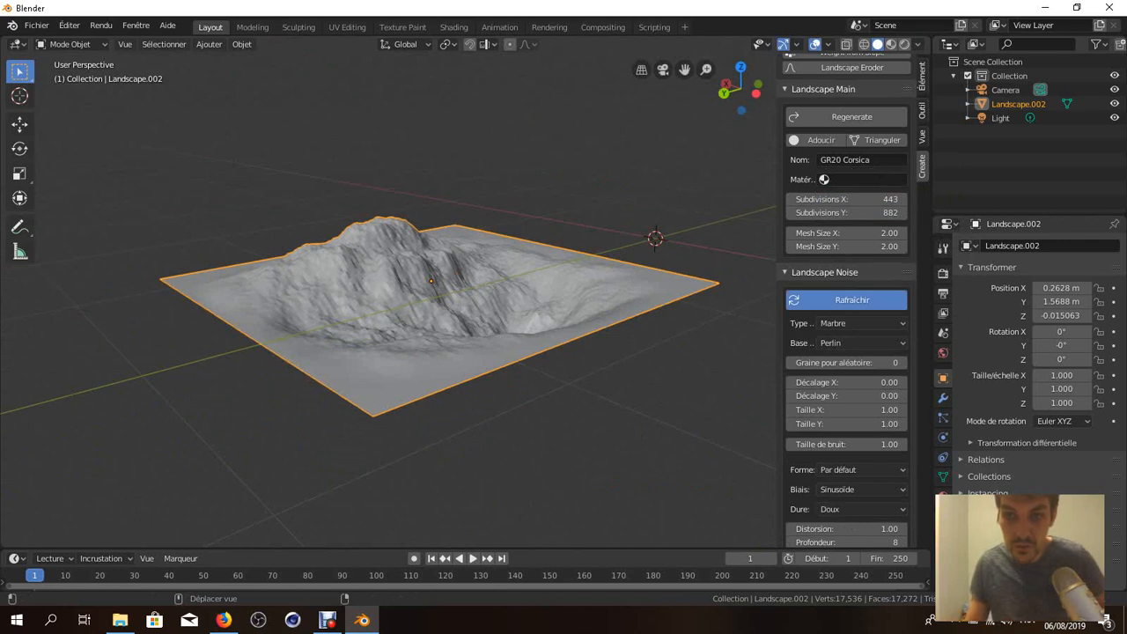
scroll(391, 291, "up", 5)
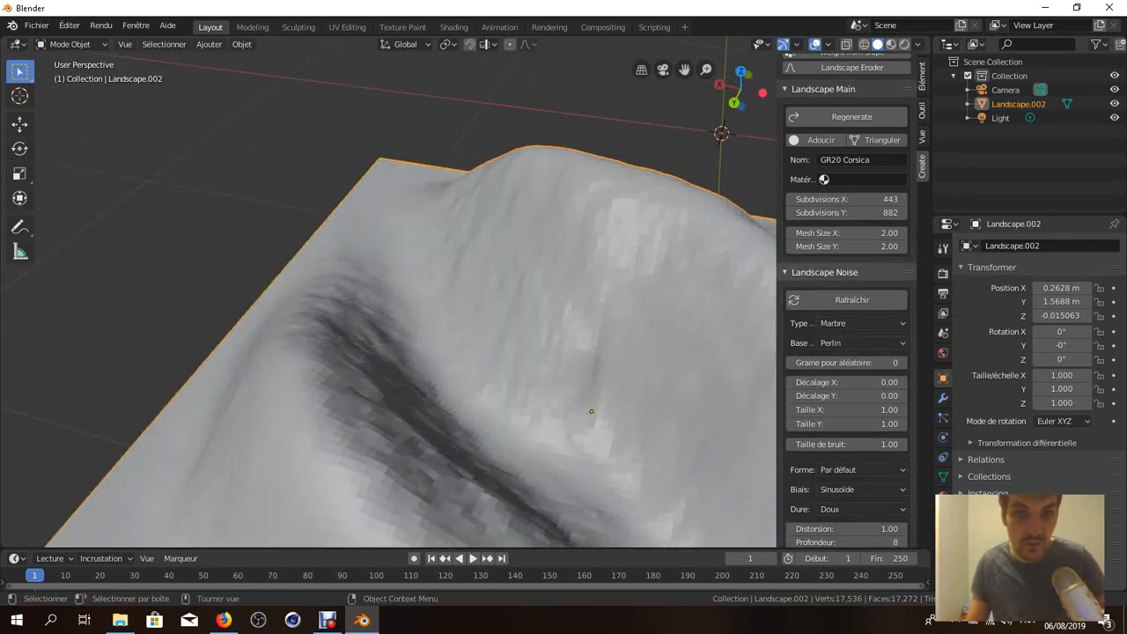
scroll(392, 290, "down", 8)
middle_click_drag(392, 290, 361, 250)
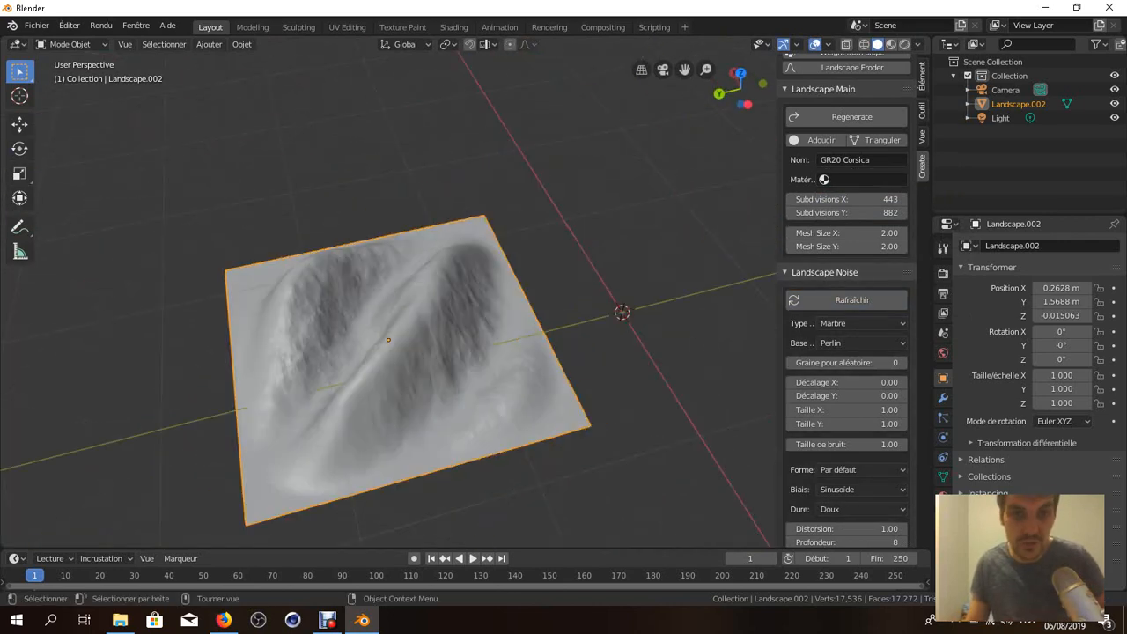
Set the noise base of the Marbre terrain to Voronoi F1 and refresh the landscape.
left_click(861, 342)
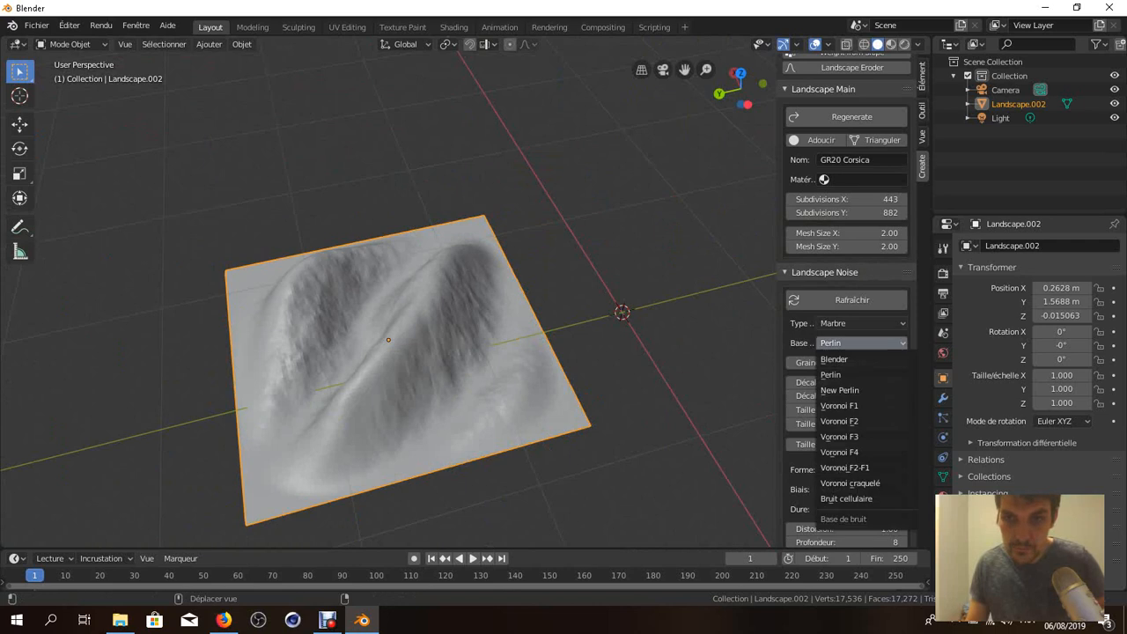
left_click(845, 405)
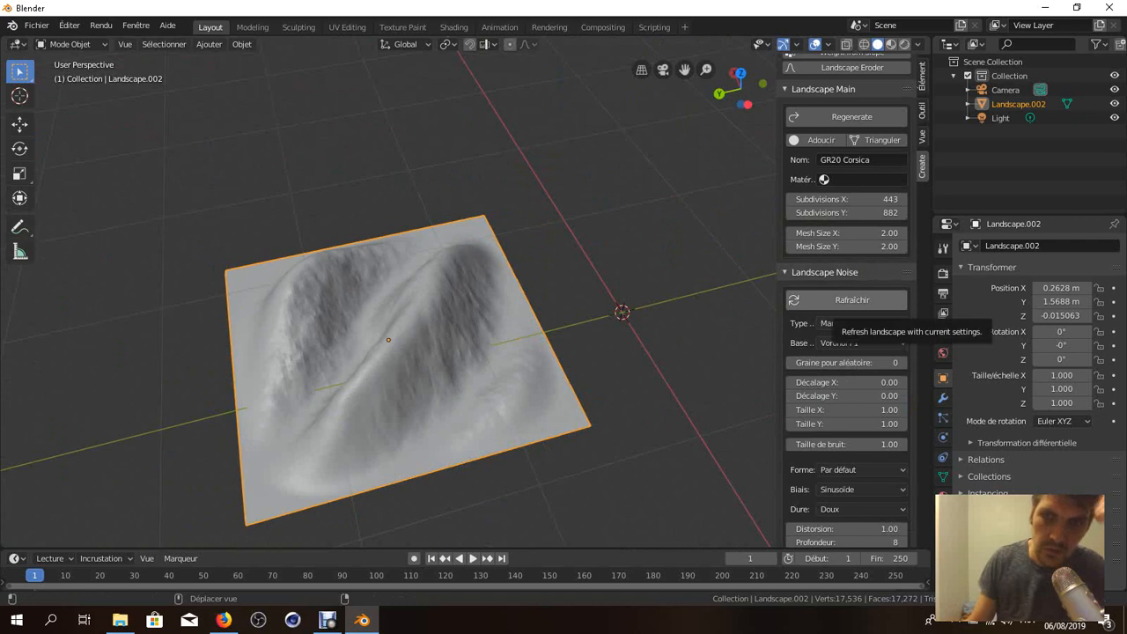
left_click(841, 301)
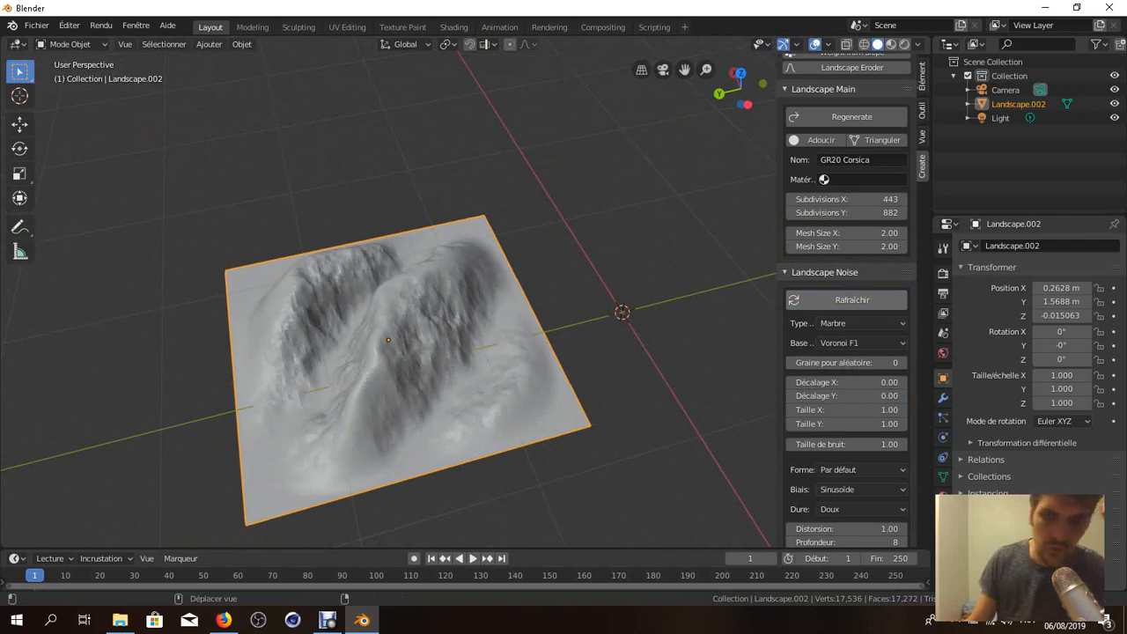
middle_click_drag(563, 352, 594, 330)
Set the noise base to Voronoi F3 and sketch adjoining cell outlines with annotation strokes across and beside the terrain.
left_click(860, 342)
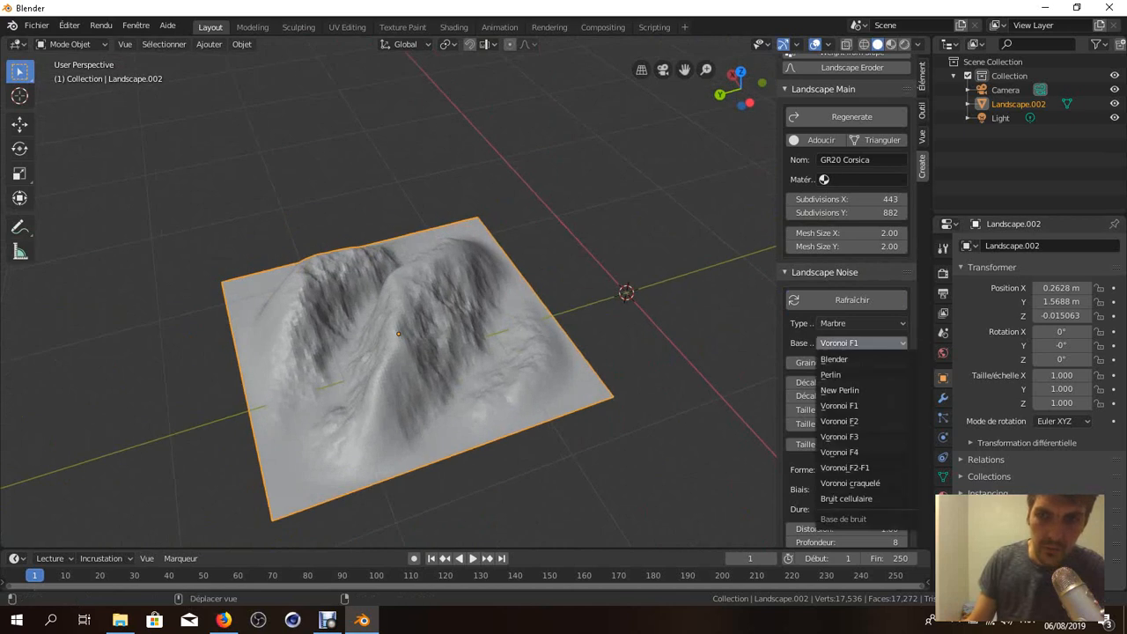
left_click(841, 436)
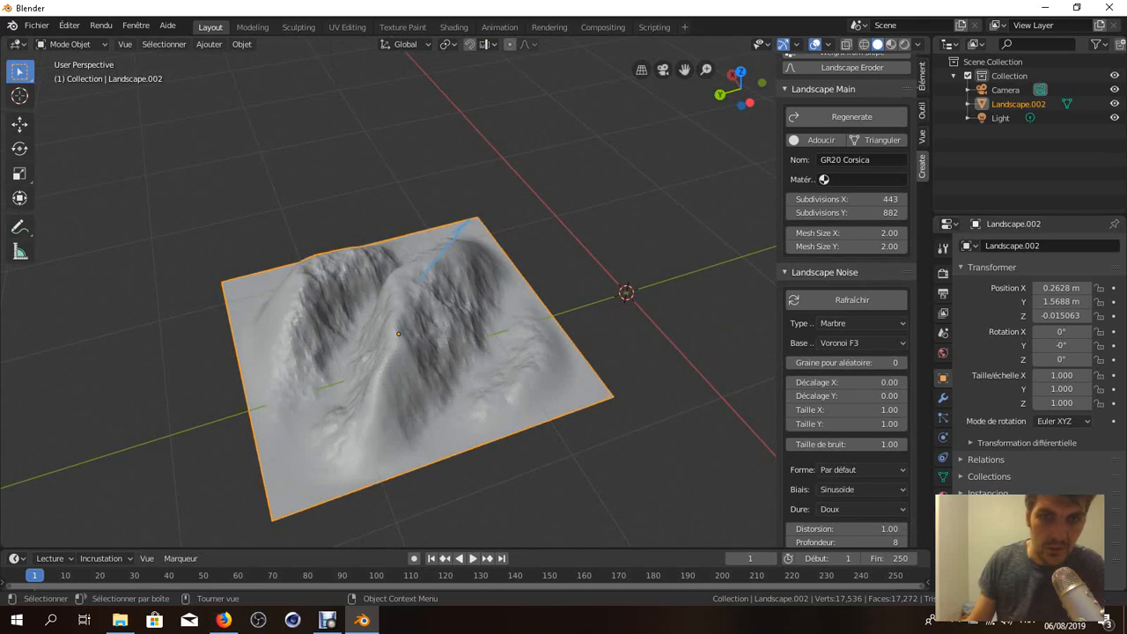
mouse_move(464, 224)
left_mouse_down()
mouse_move(543, 267)
mouse_move(583, 225)
mouse_move(660, 257)
left_mouse_up()
left_click_drag(560, 276, 623, 346)
mouse_move(669, 271)
left_mouse_down()
mouse_move(636, 333)
mouse_move(595, 373)
mouse_move(678, 411)
mouse_move(755, 319)
mouse_move(695, 456)
left_mouse_up()
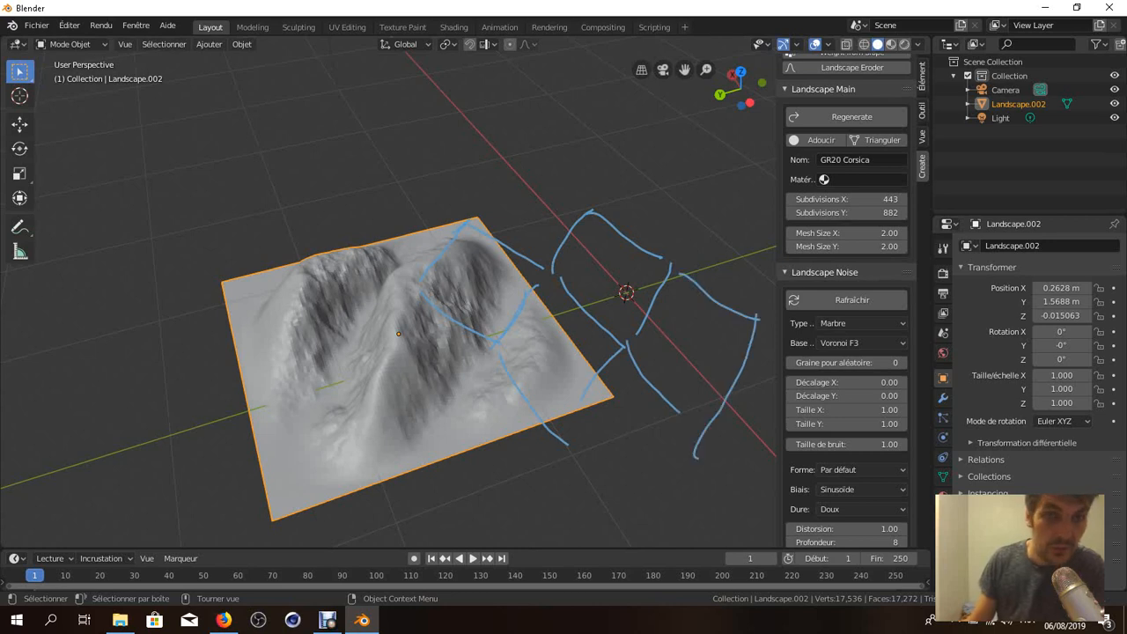
Examine the terrain's relief and the annotated cell outlines from several angles and distances.
scroll(493, 352, "down", 1)
middle_click_drag(492, 352, 460, 340)
scroll(572, 315, "up", 2)
scroll(497, 321, "up", 5)
scroll(497, 321, "down", 6)
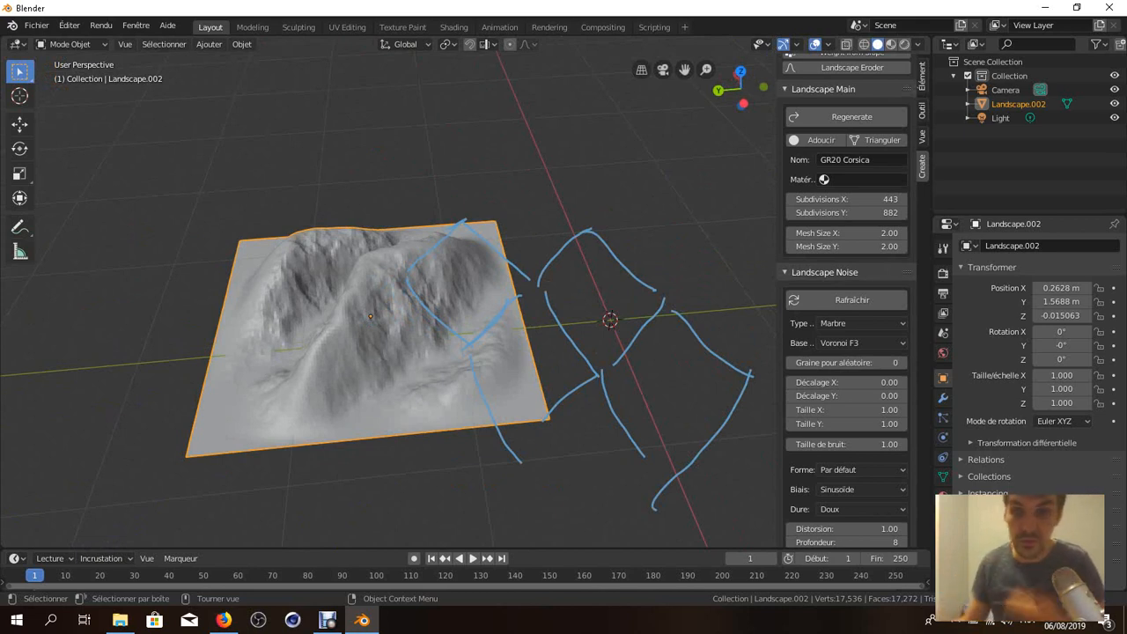
mouse_move(396, 326)
middle_mouse_down()
mouse_move(453, 354)
mouse_move(365, 280)
mouse_move(451, 311)
middle_mouse_up()
scroll(365, 280, "up", 3)
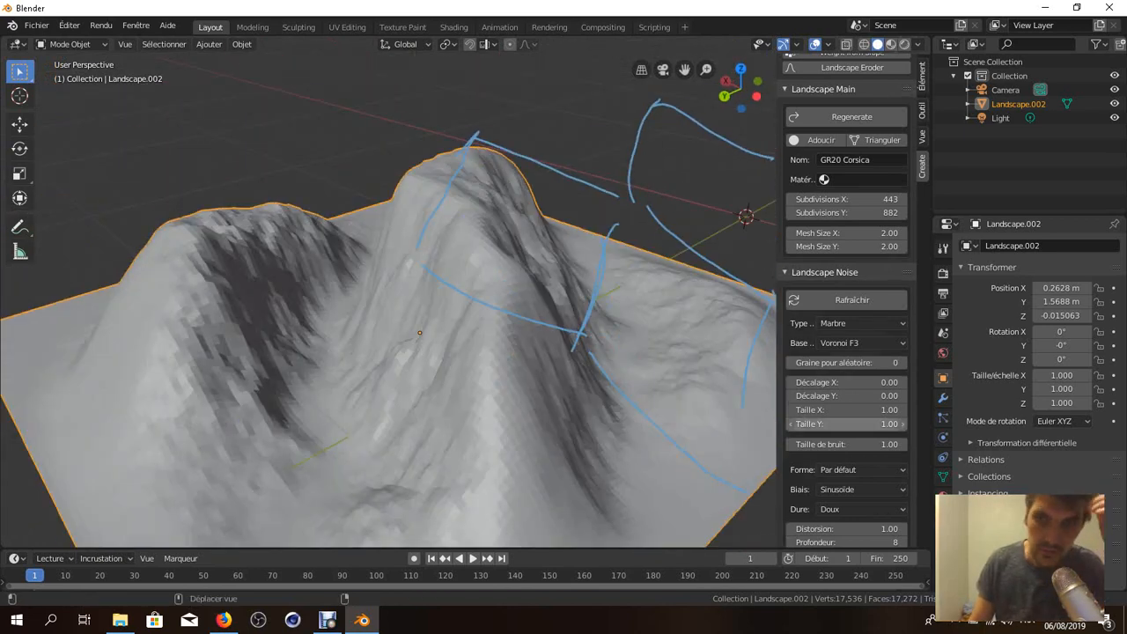
Set the noise bias (Biais) to Cos and refresh the landscape.
scroll(845, 440, "down", 2)
left_click(858, 417)
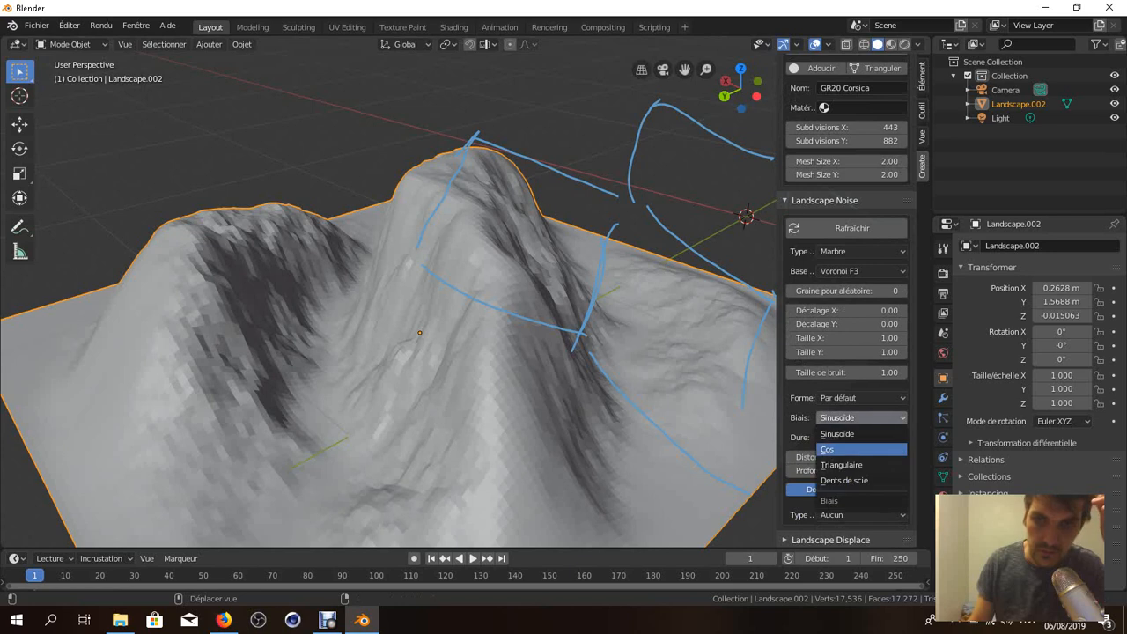
left_click(858, 449)
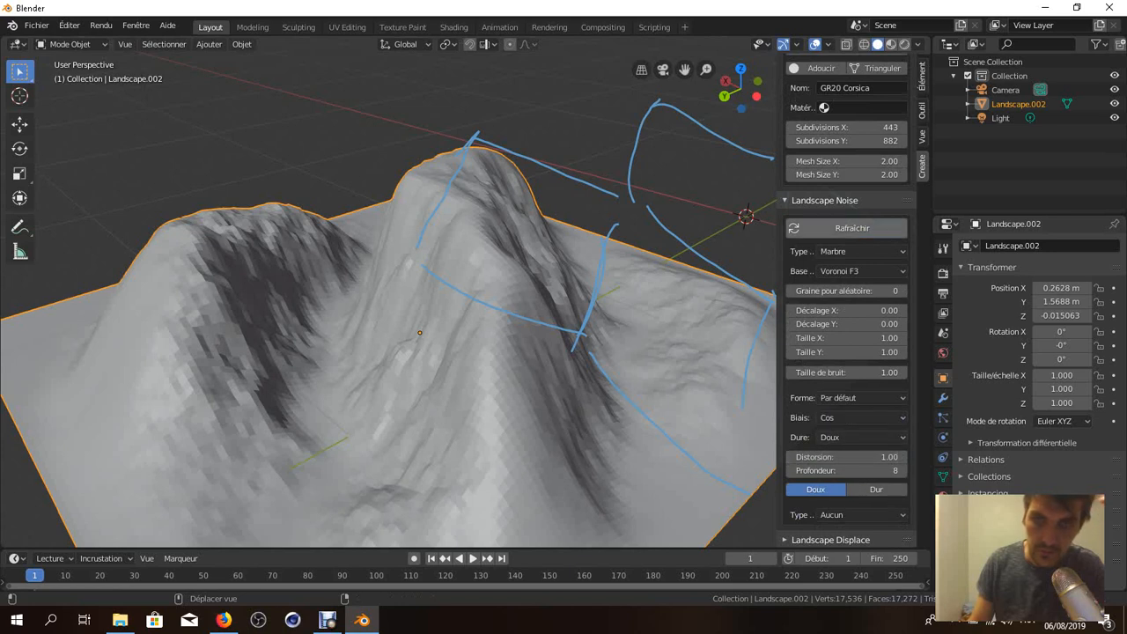
left_click(851, 228)
scroll(687, 366, "down", 5)
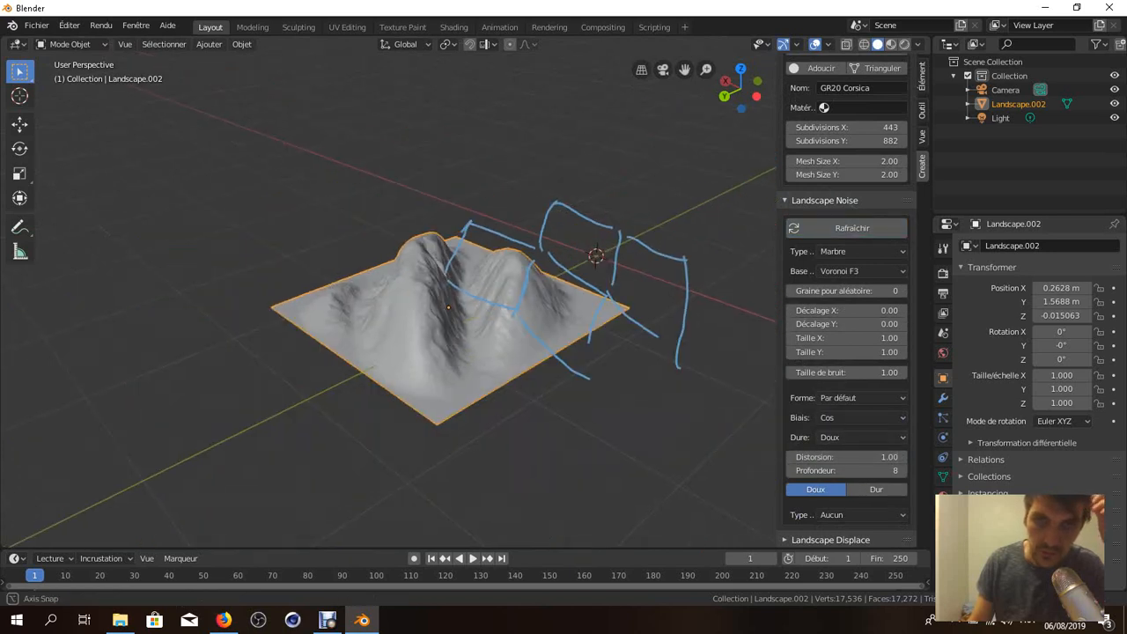
middle_click_drag(686, 366, 713, 407)
Switch the noise from Doux to Dur, refresh the landscape, and inspect the ridges from other angles.
left_click(876, 489)
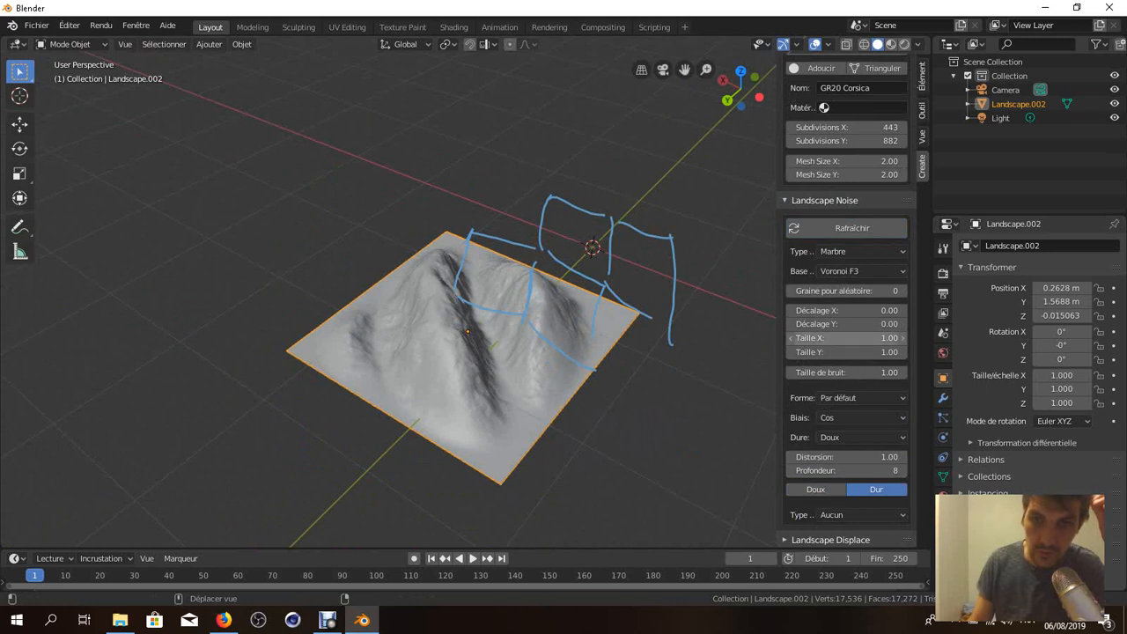
left_click(851, 228)
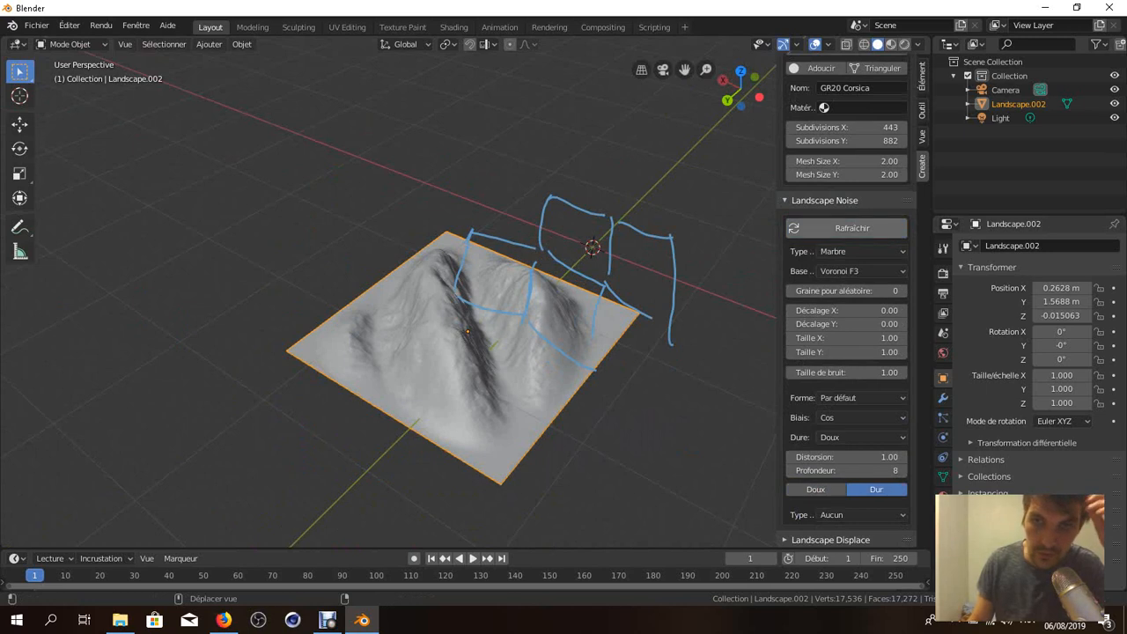
scroll(687, 290, "up", 4)
middle_click_drag(687, 291, 539, 286)
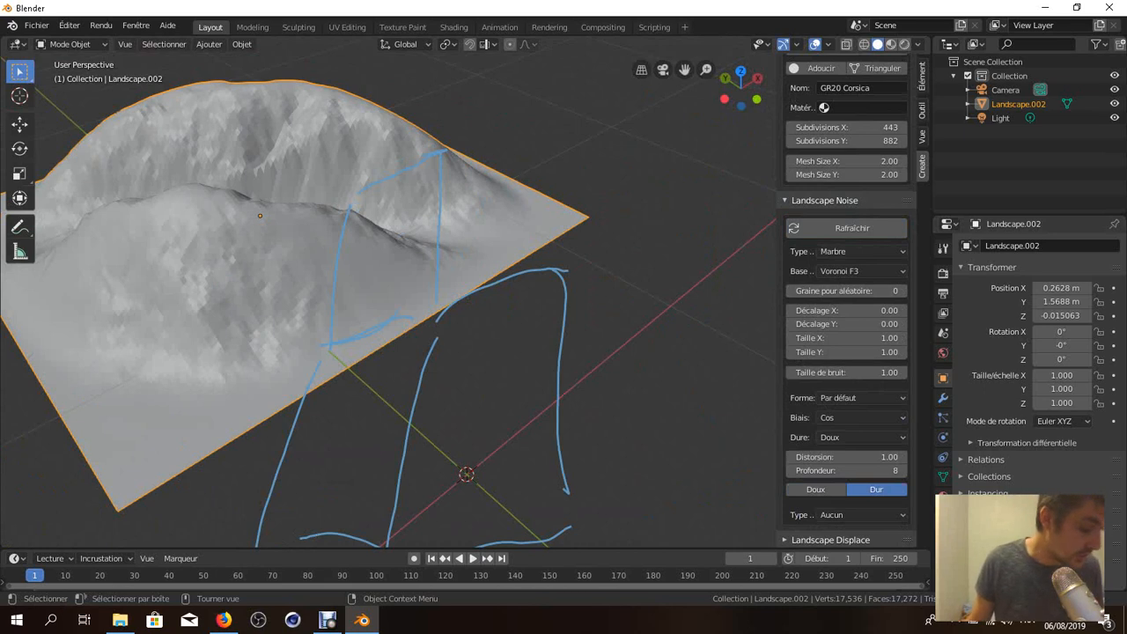
middle_click_drag(564, 352, 620, 354)
Collapse the Landscape Noise settings and open the Landscape Displace settings.
left_click(824, 200)
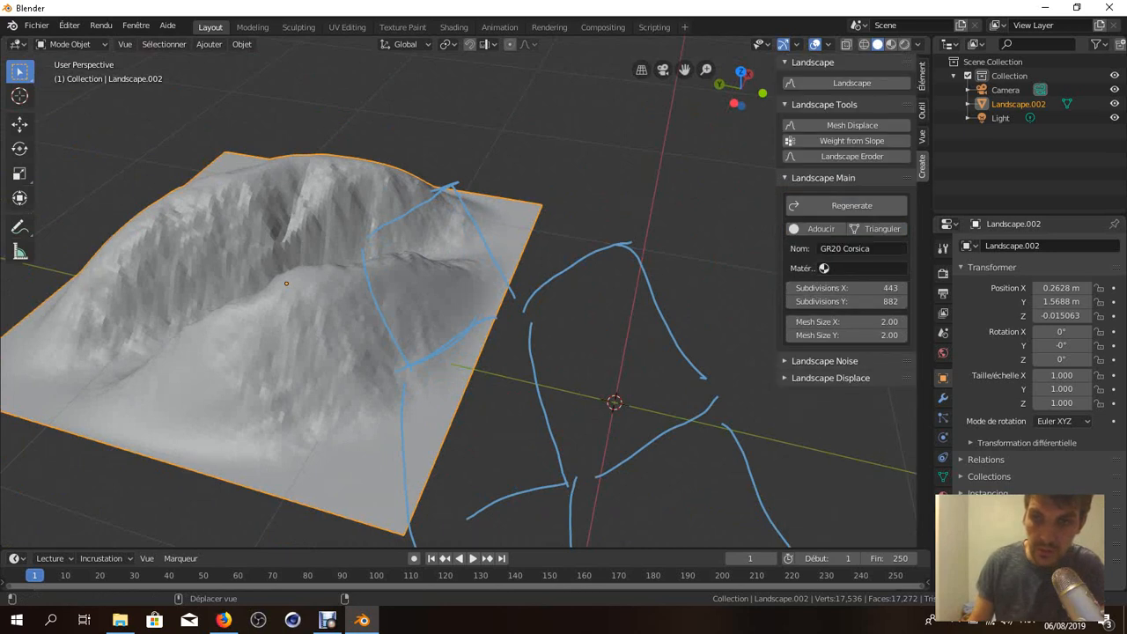
left_click(893, 378)
scroll(852, 380, "down", 2)
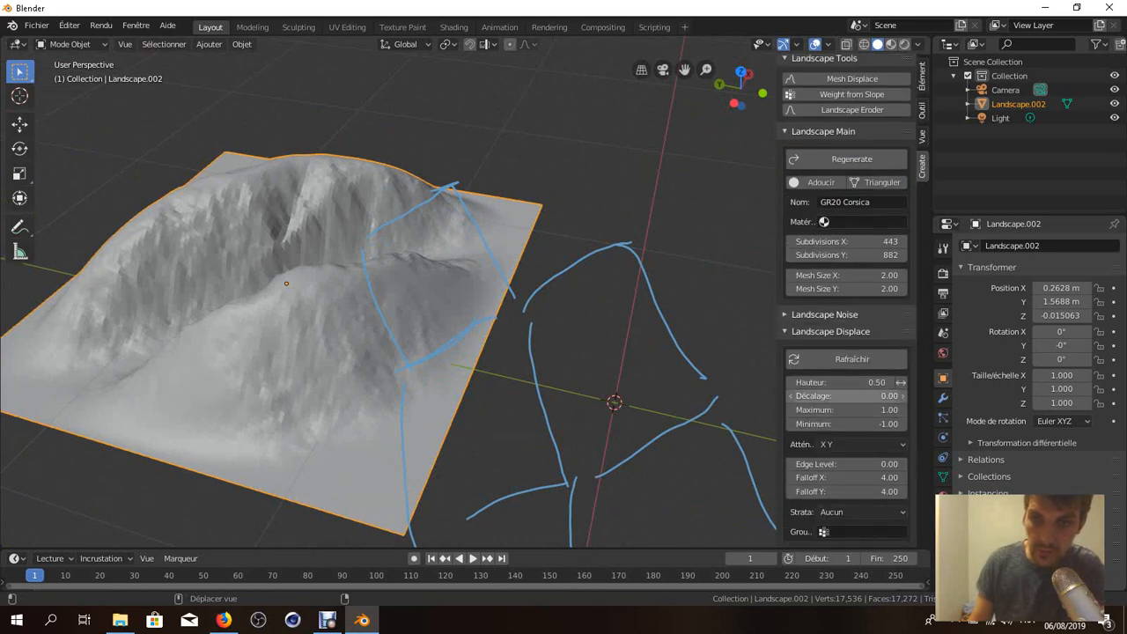
Set the displacement offset (Décalage) to 4.83 and refresh the landscape.
left_click_drag(852, 396, 904, 382)
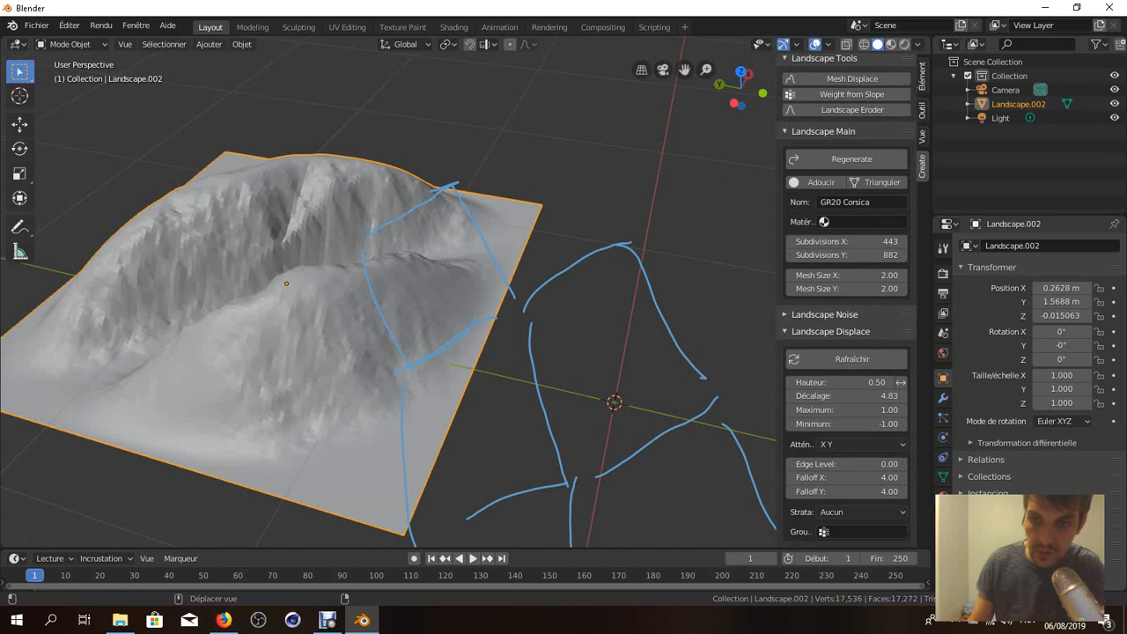
left_click(871, 360)
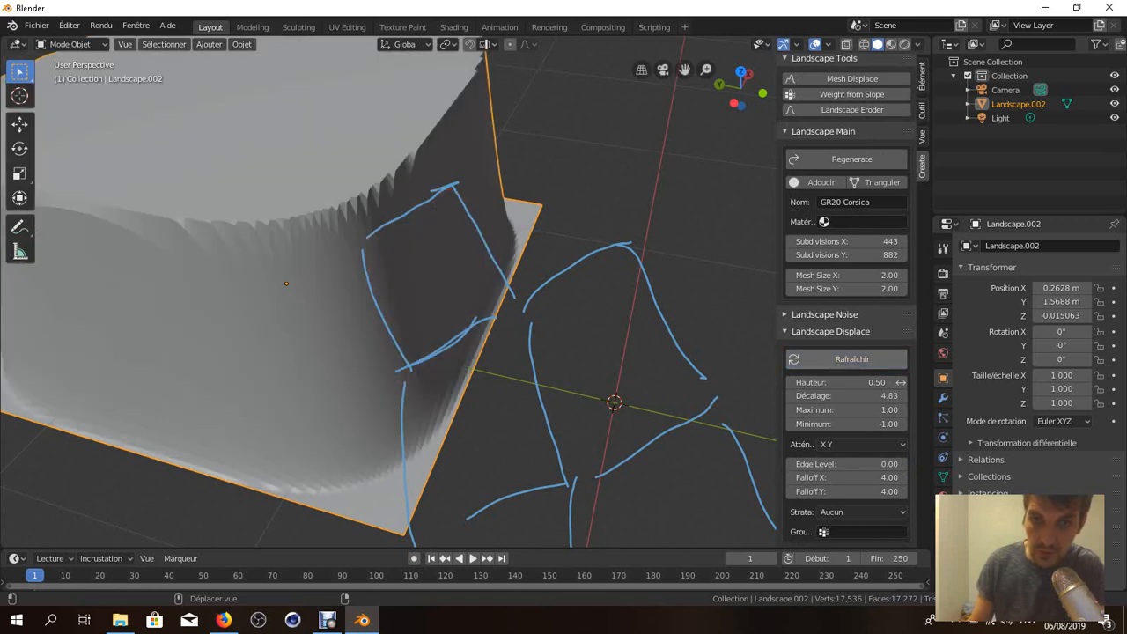
scroll(388, 291, "down", 5)
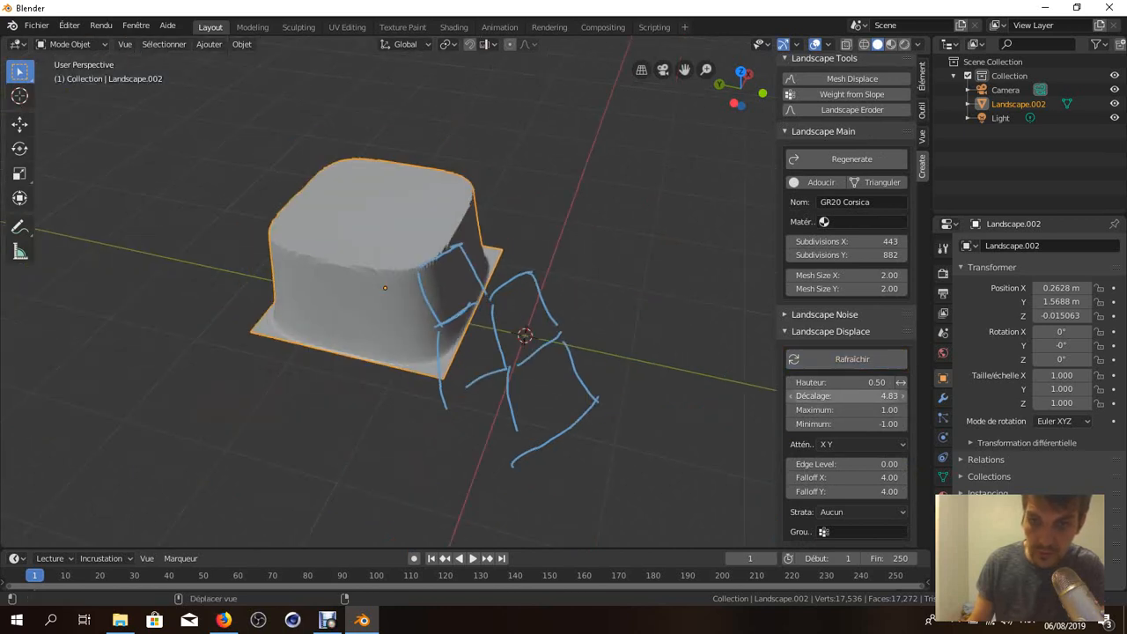
Reduce the displacement offset (Décalage) to 0.15 and refresh the landscape.
left_click_drag(889, 395, 872, 395)
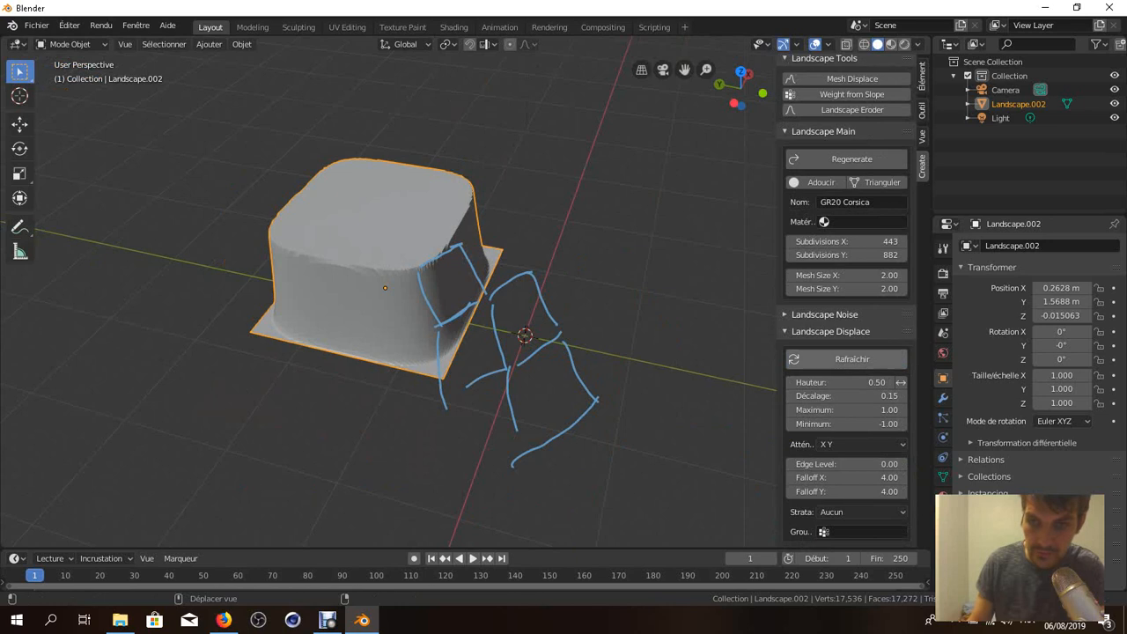
left_click(872, 360)
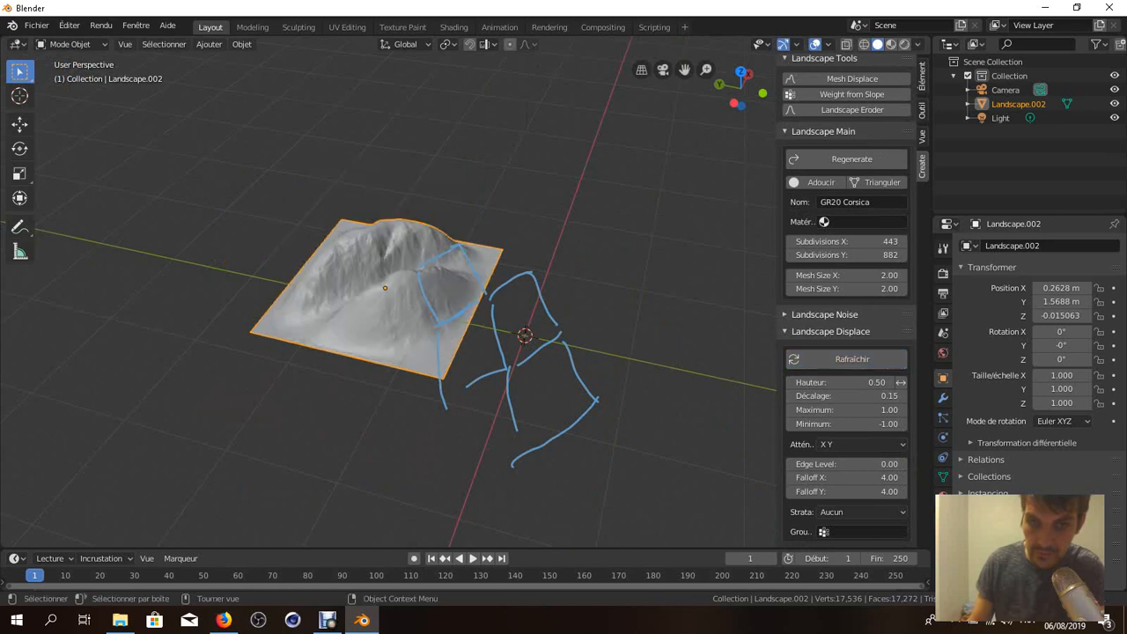
Set the displacement height (Hauteur) to 3.65, refresh the landscape, and inspect the raised relief from several angles.
scroll(900, 410, "up", 1)
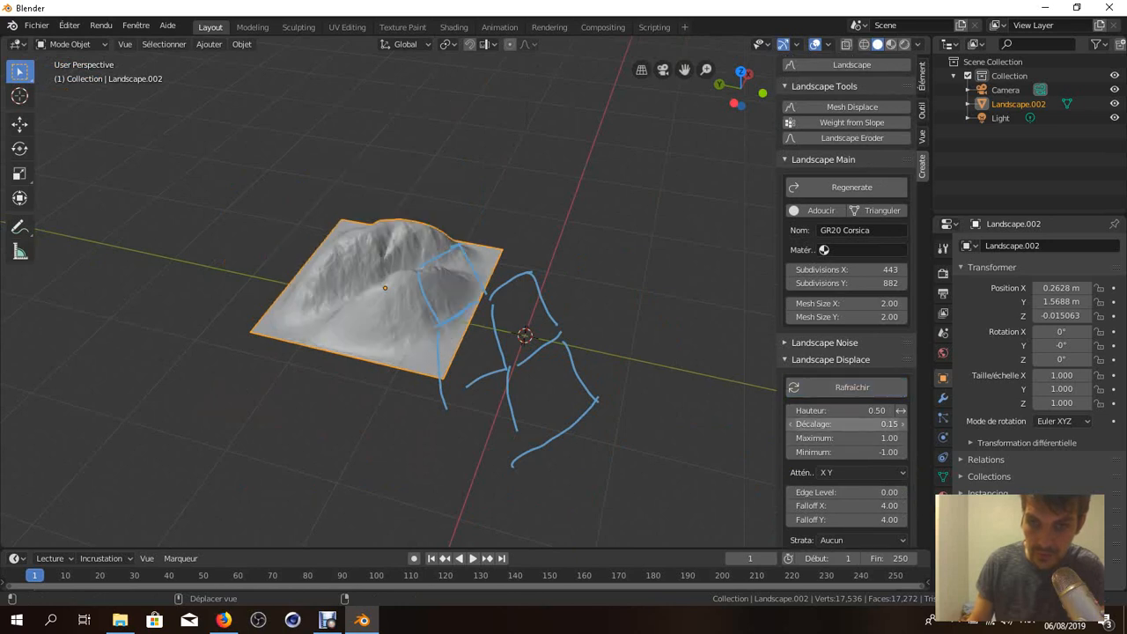
left_click_drag(900, 410, 987, 410)
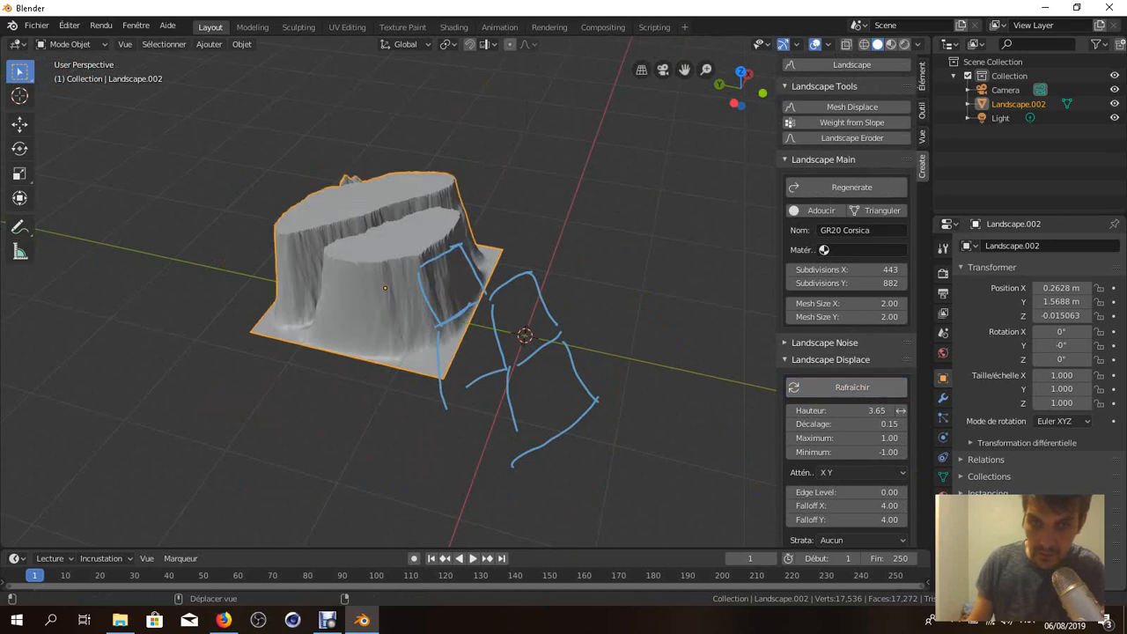
middle_click_drag(528, 352, 646, 342)
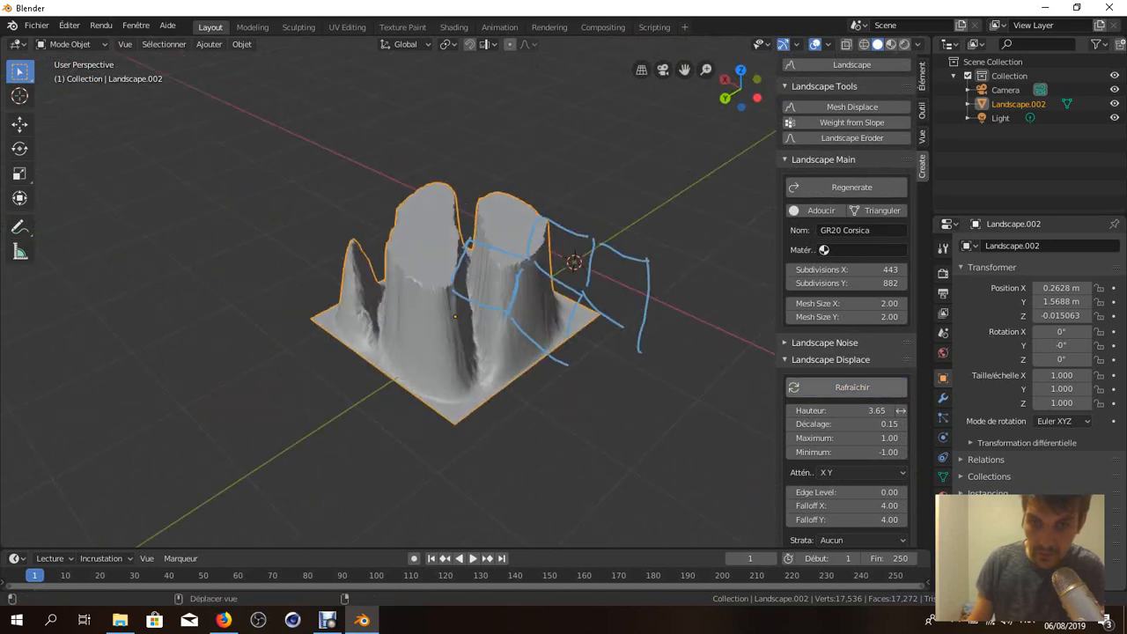
scroll(528, 352, "up", 2)
mouse_move(528, 352)
middle_mouse_down()
mouse_move(530, 383)
mouse_move(564, 352)
mouse_move(577, 304)
mouse_move(576, 317)
mouse_move(528, 335)
middle_mouse_up()
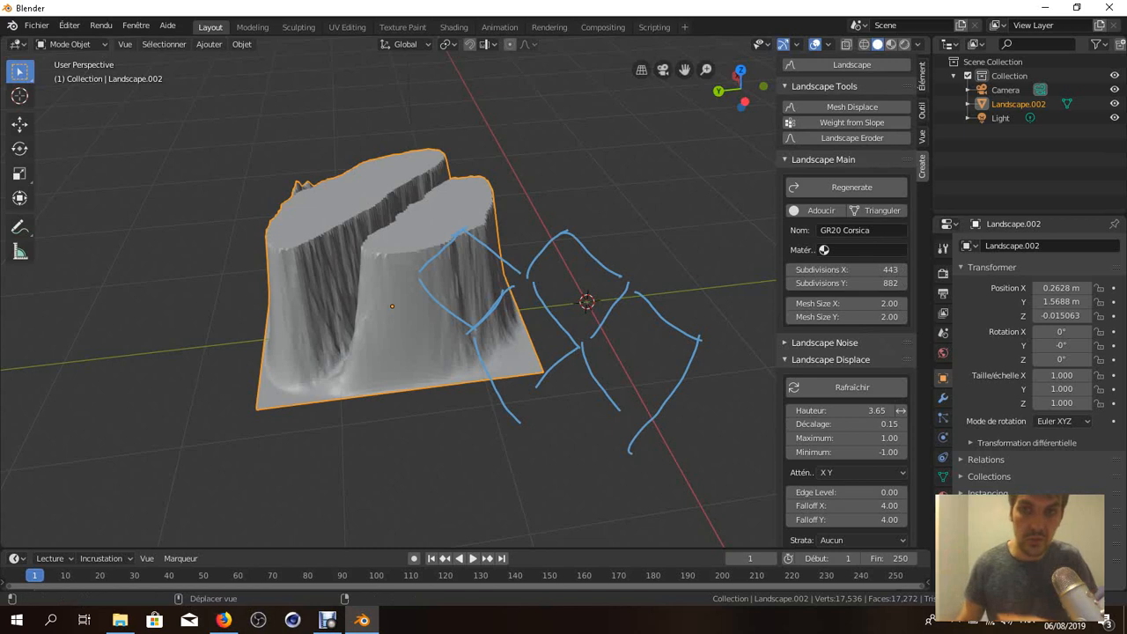
middle_click_drag(440, 335, 528, 324)
scroll(528, 324, "up", 3)
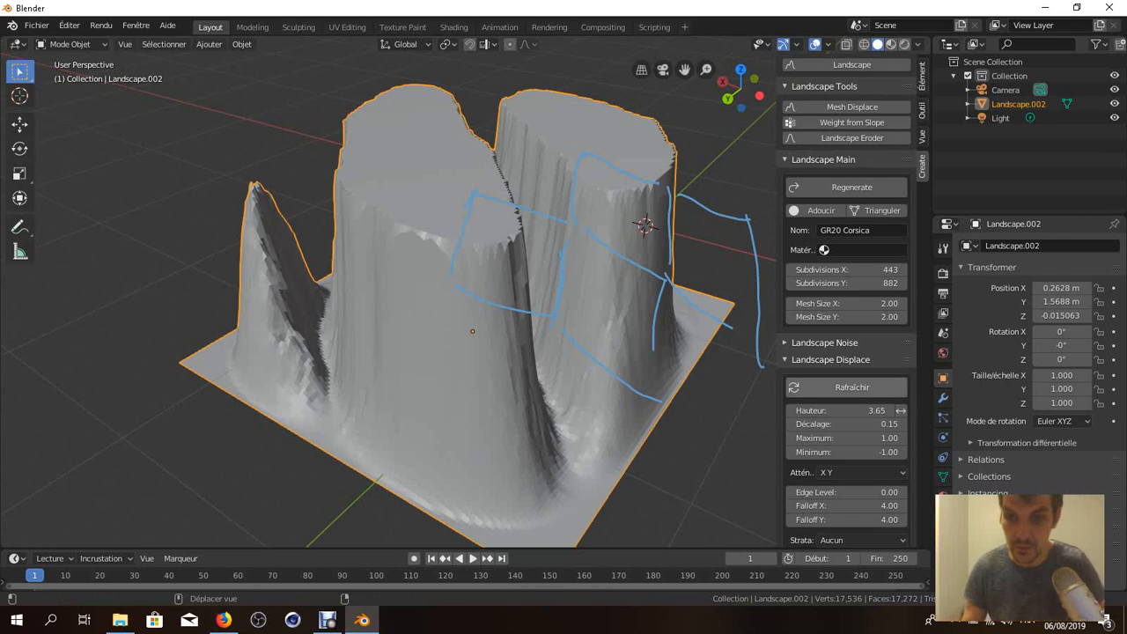
Switch the Strata option to Sharp Sub, refresh the landscape, and inspect the cliffs from several angles and distances.
scroll(880, 405, "down", 1)
left_click(861, 512)
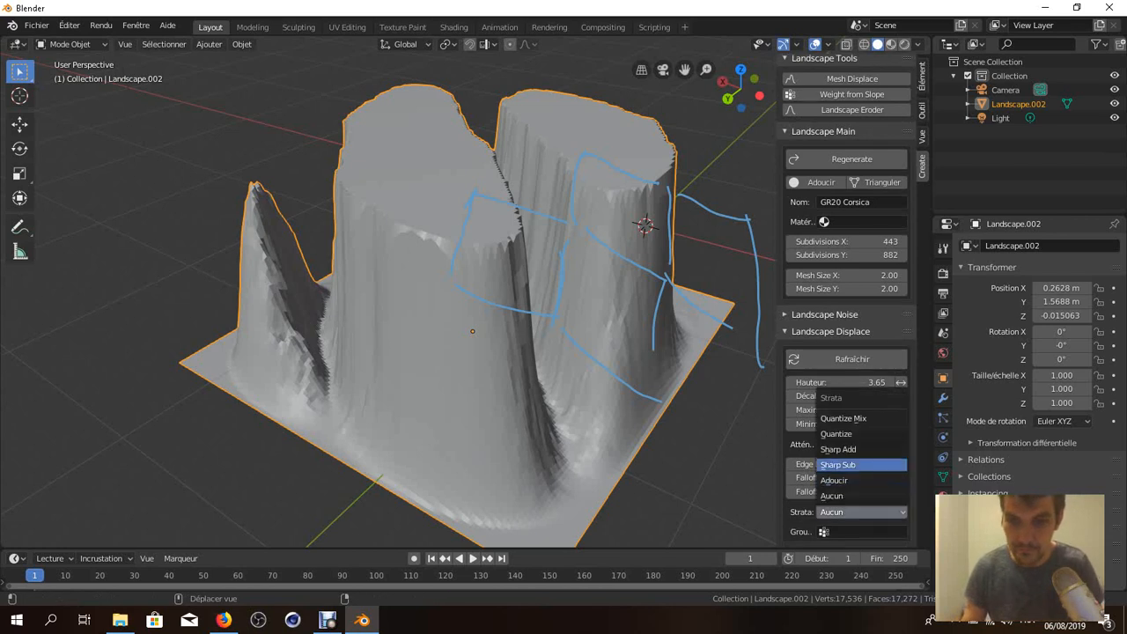
left_click(845, 465)
scroll(845, 465, "up", 2)
left_click(851, 406)
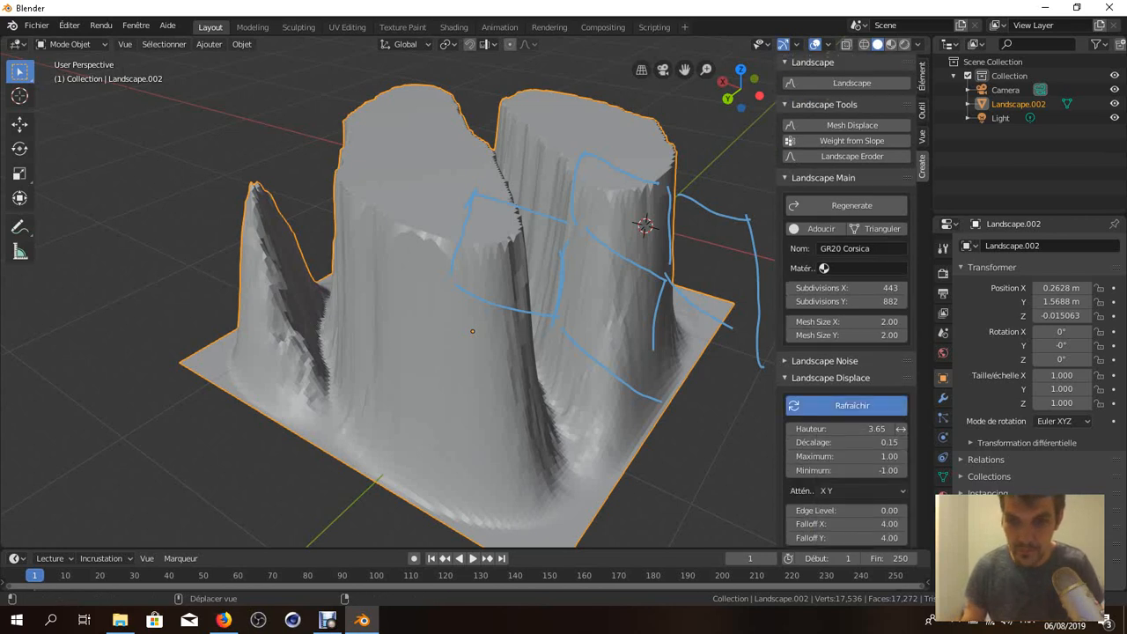
scroll(477, 316, "down", 1)
scroll(476, 316, "down", 2)
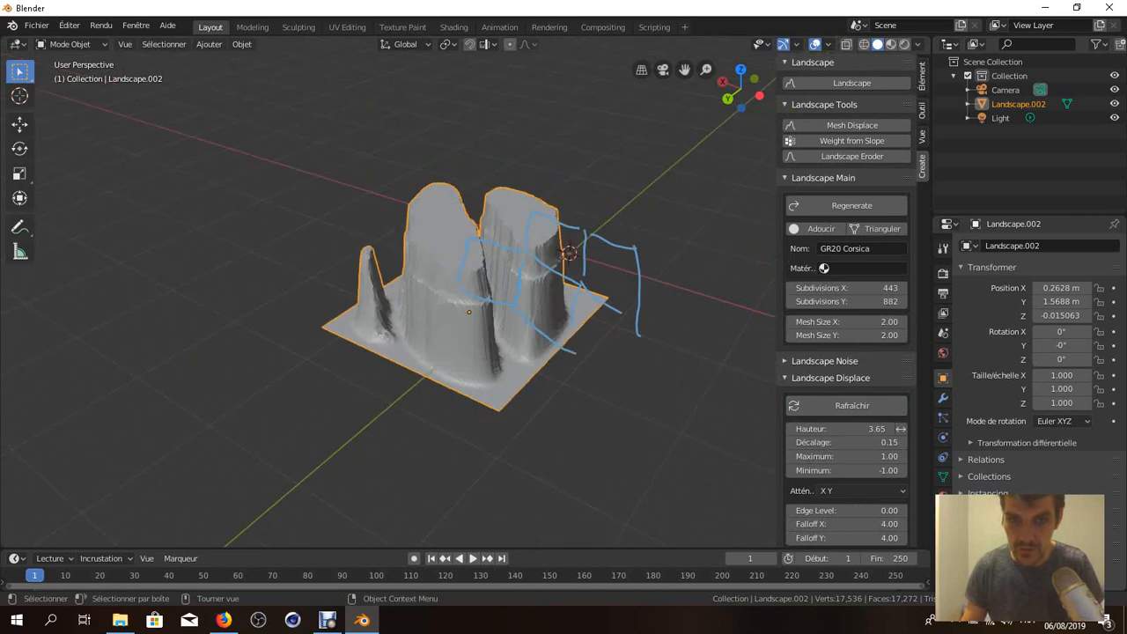
middle_click_drag(477, 316, 541, 323)
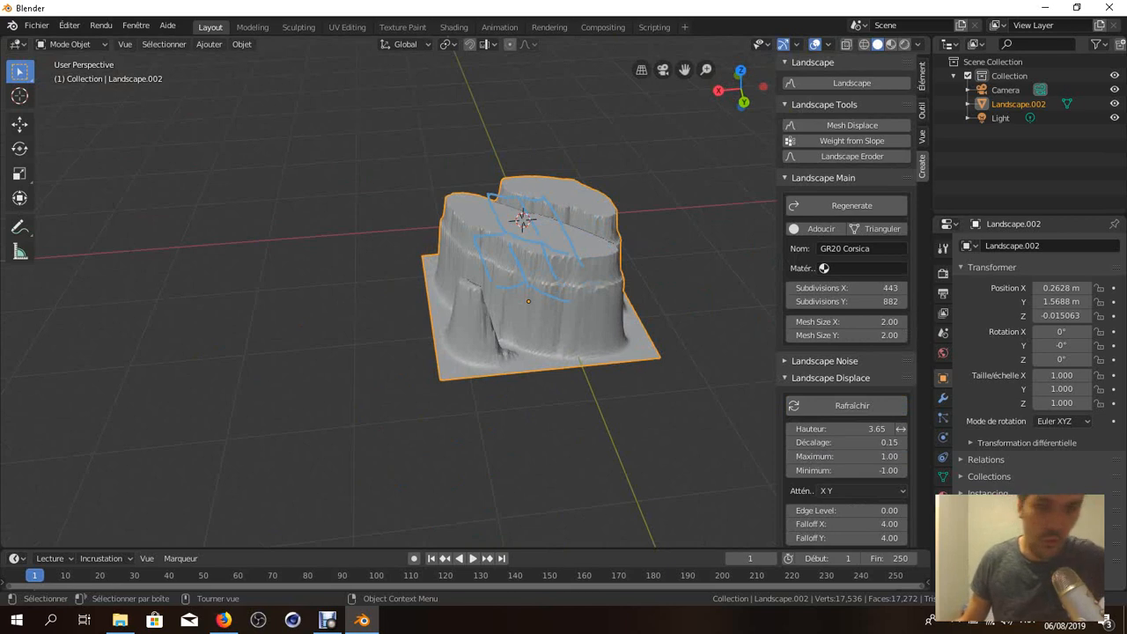
scroll(546, 290, "down", 3)
scroll(846, 295, "down", 3)
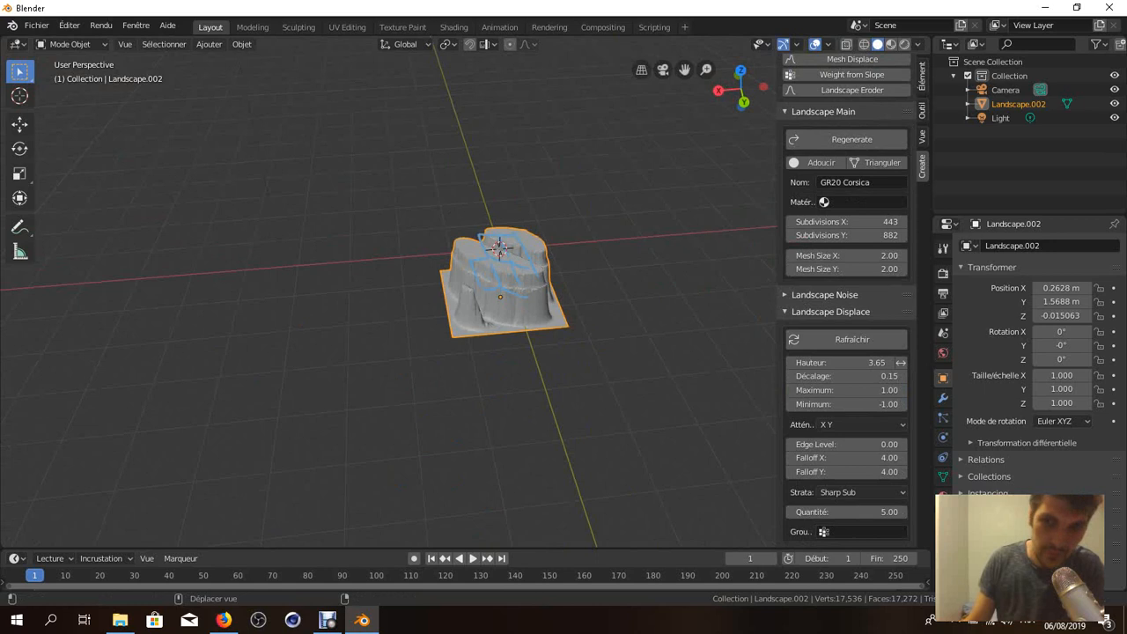
scroll(471, 287, "up", 6)
middle_click_drag(471, 287, 374, 280)
Collapse the Landscape, Landscape Tools, Landscape Main and Landscape Displace sections.
left_click(823, 112)
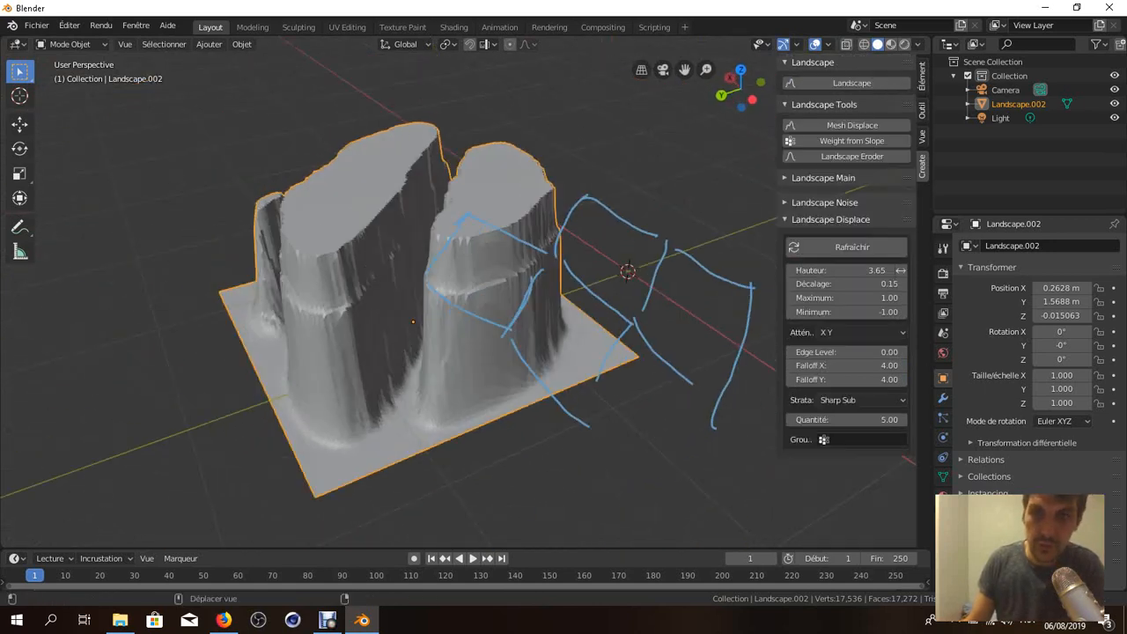
left_click(823, 104)
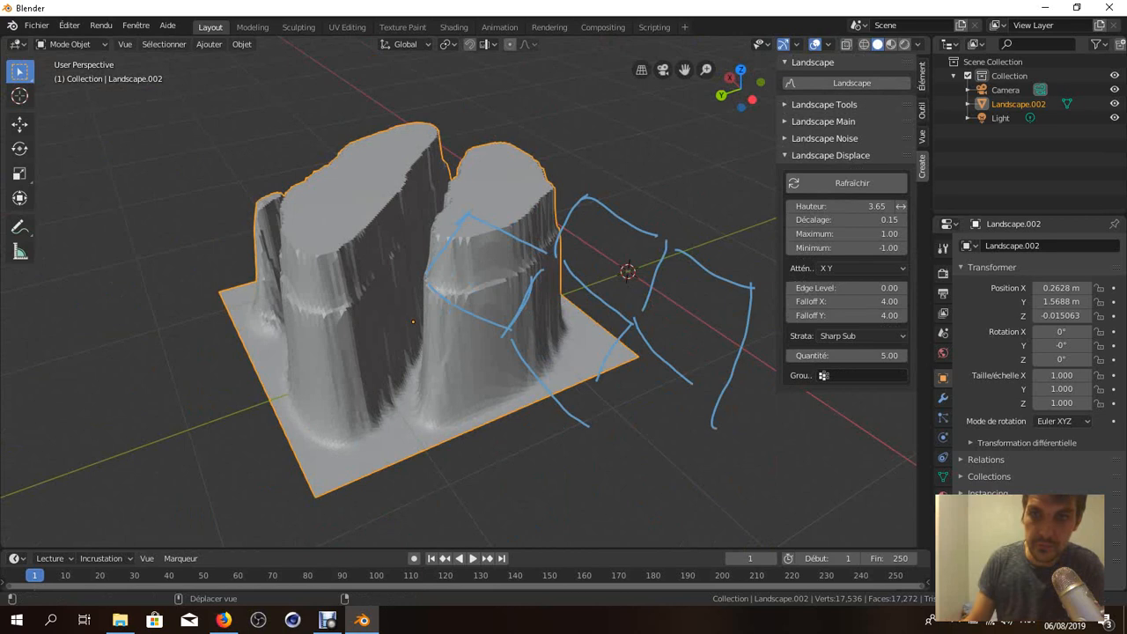
left_click(830, 154)
left_click(823, 121)
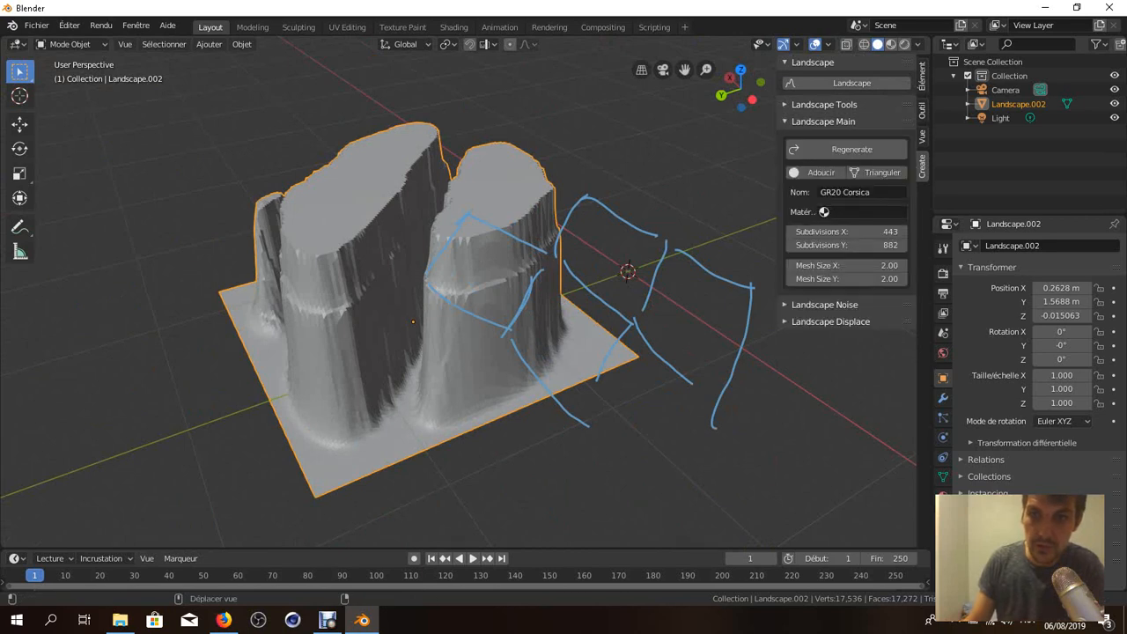
left_click(823, 120)
left_click(811, 62)
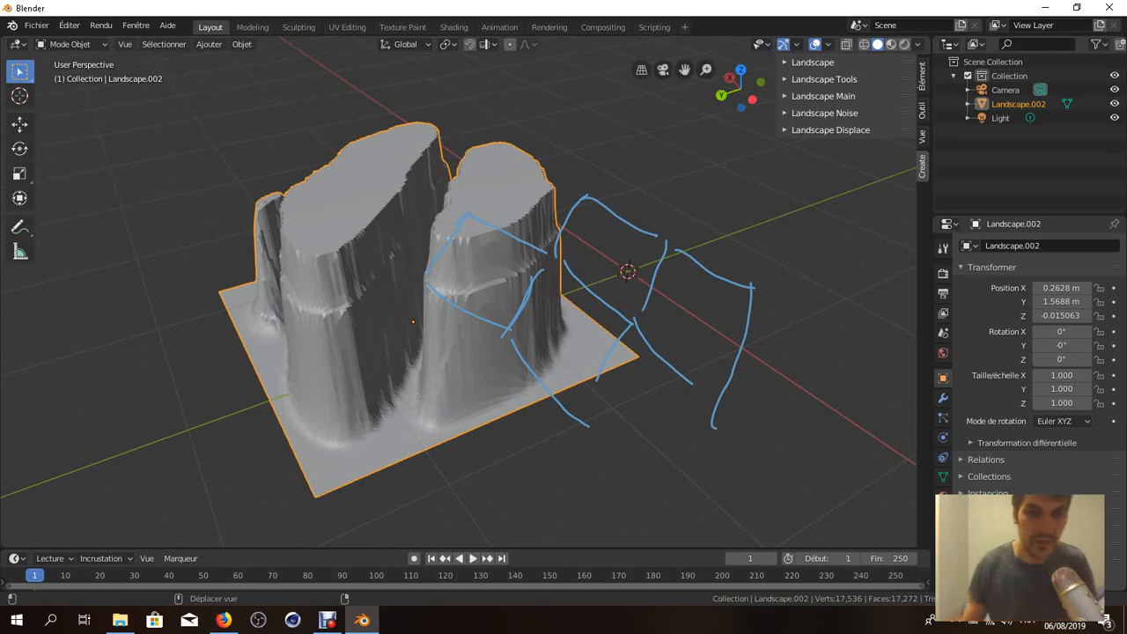
left_click(326, 619)
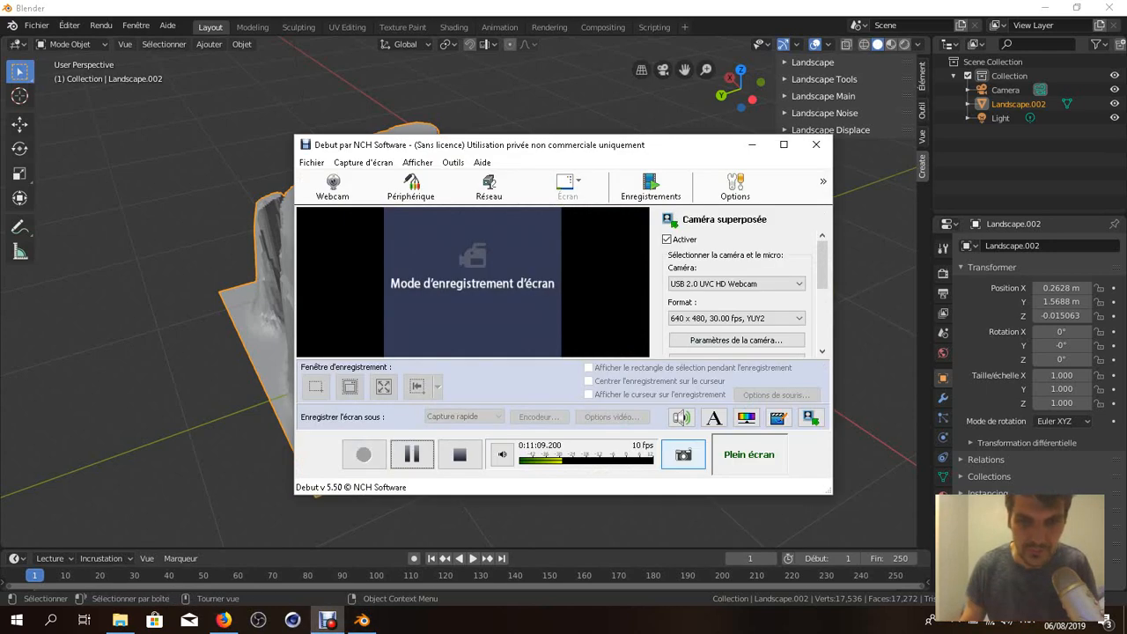